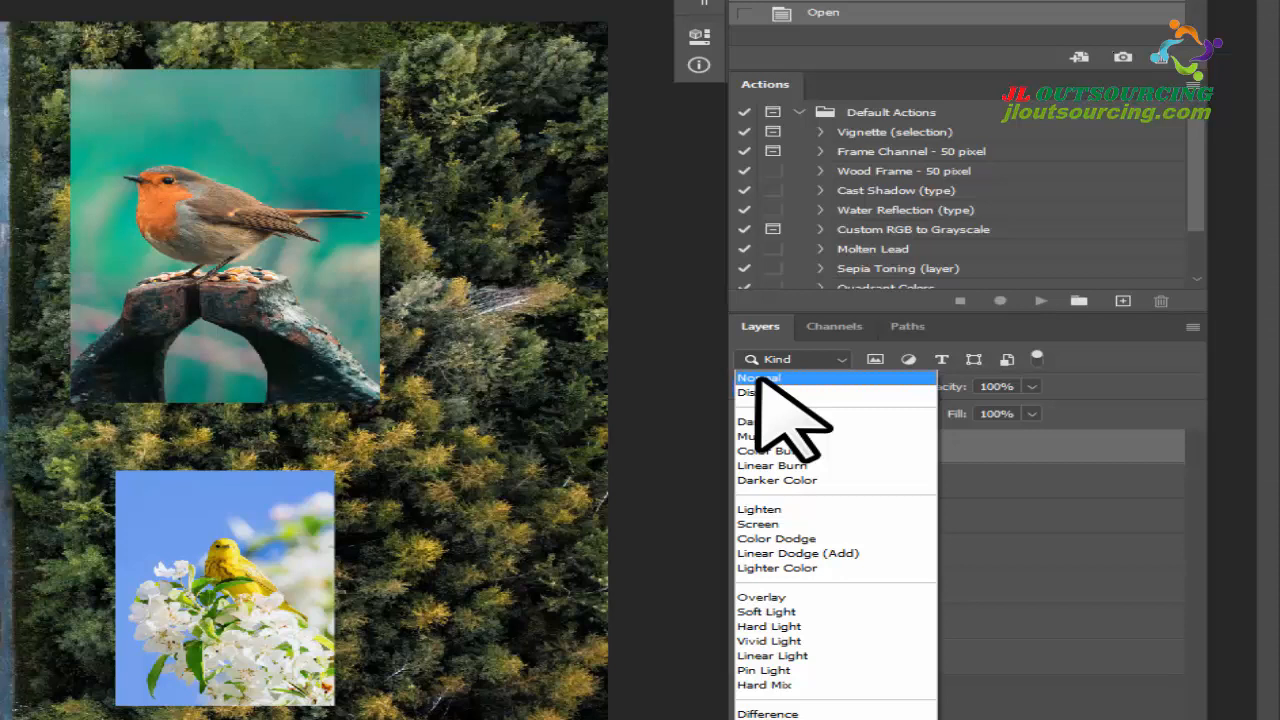
click(760, 380)
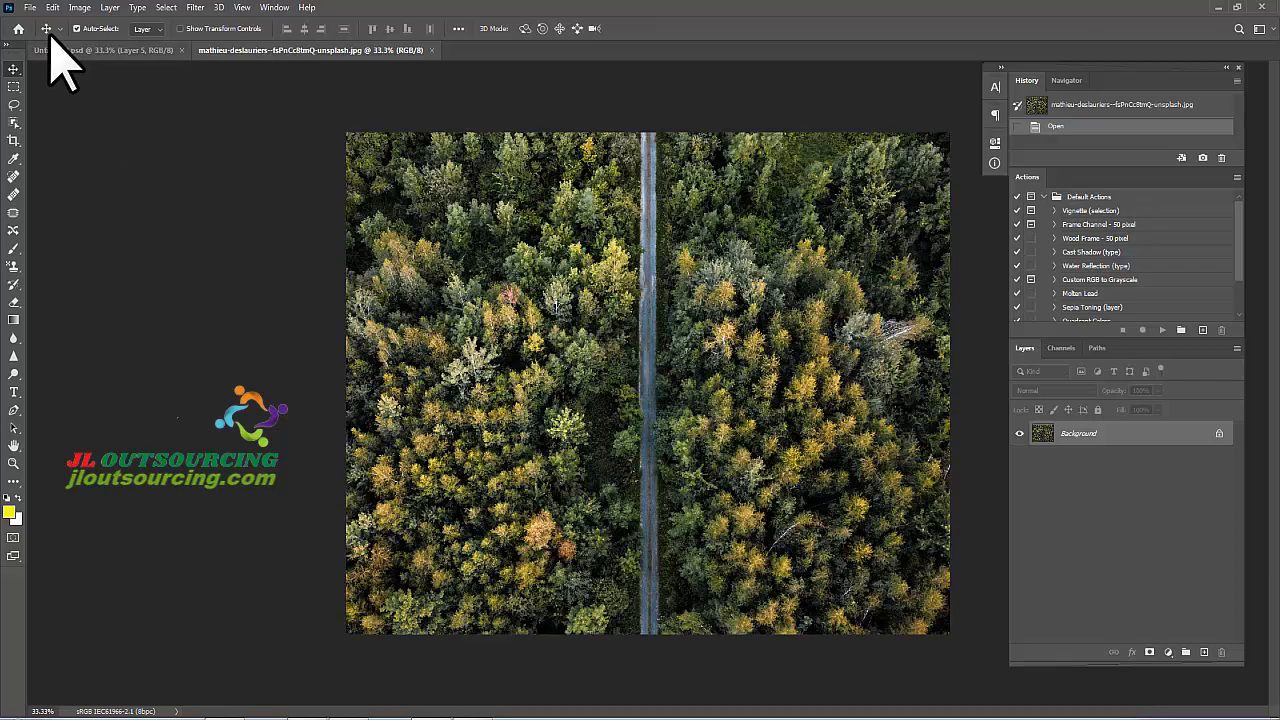
Open the toucan photo from the photoshop image folder and copy it into the forest road document as a new layer.
key(ctrl+o)
click(515, 215)
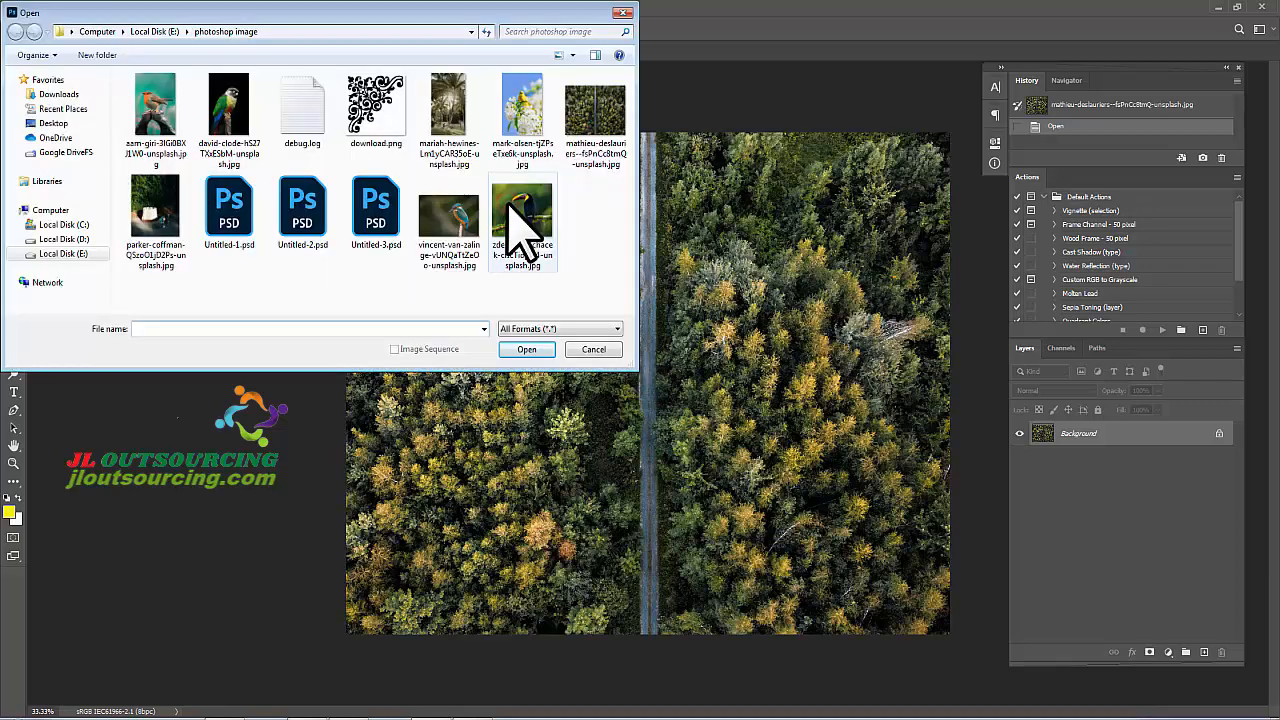
click(537, 345)
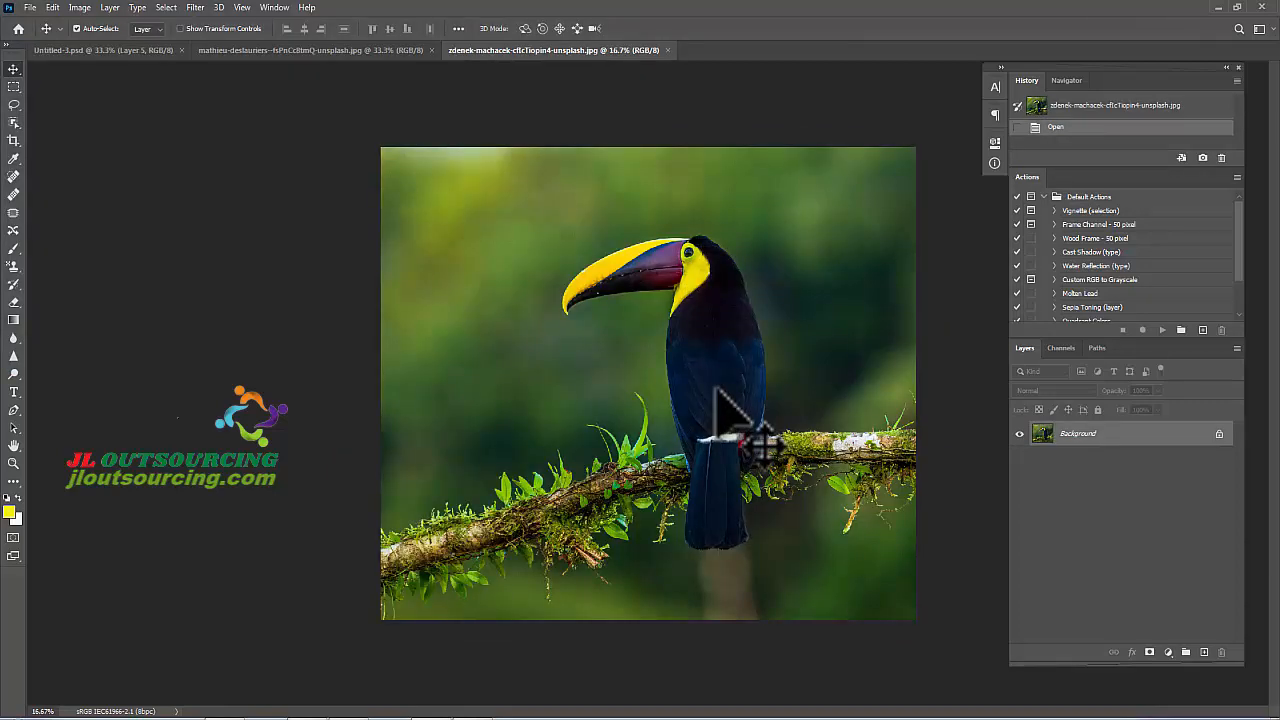
click(705, 372)
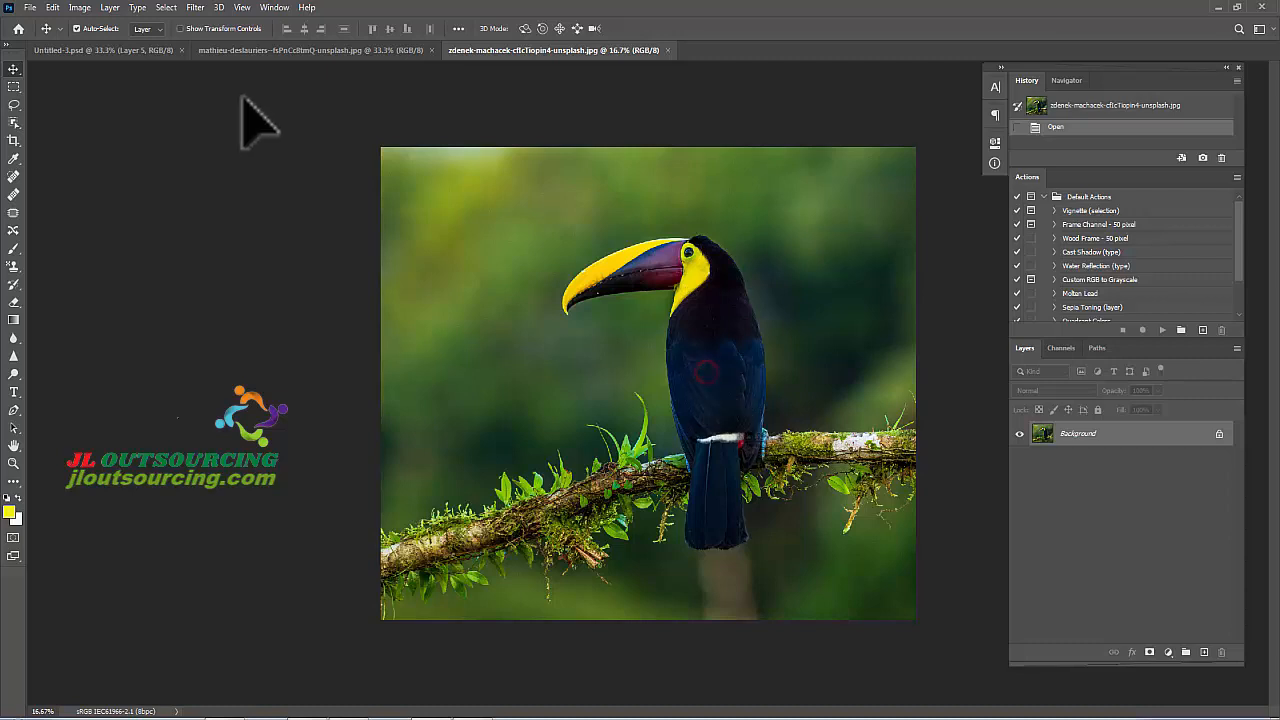
mouse_move(228, 52)
mouse_down()
mouse_move(594, 266)
mouse_move(724, 265)
mouse_up()
Free-transform the toucan layer to cover the forest canvas, scaling it to about 56% and rotating it about -1.5°.
click(1062, 81)
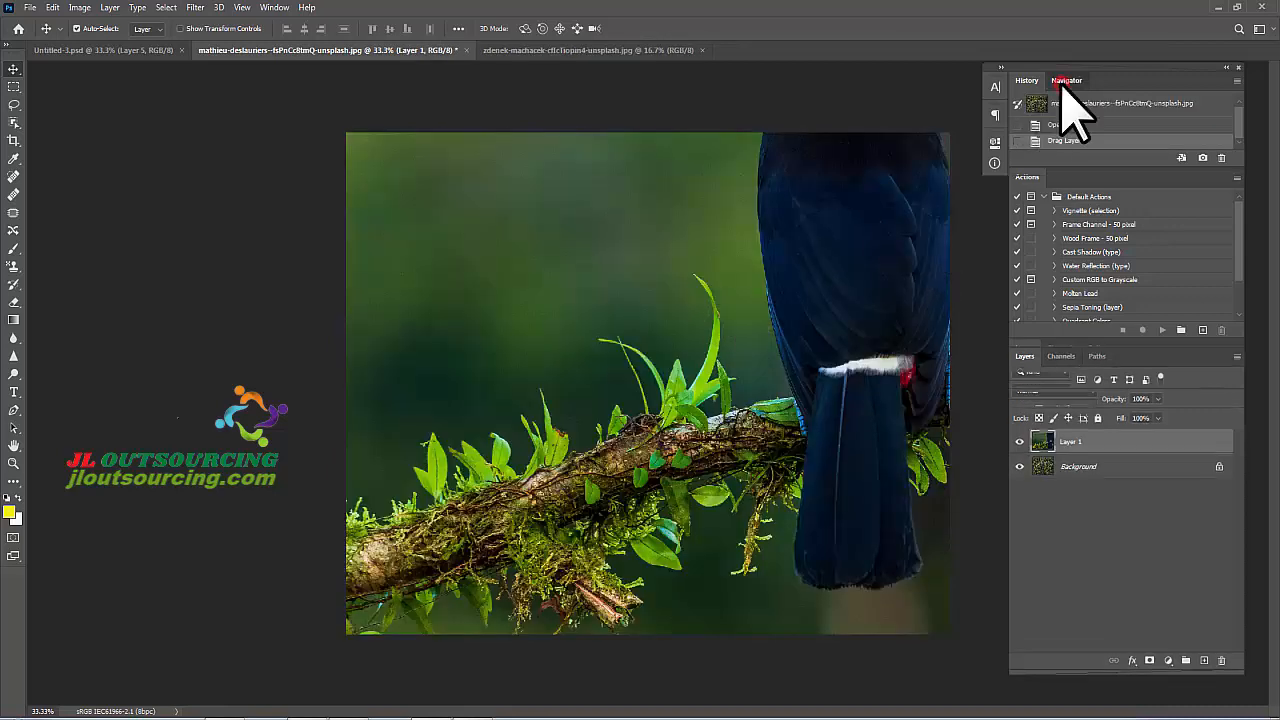
click(1118, 167)
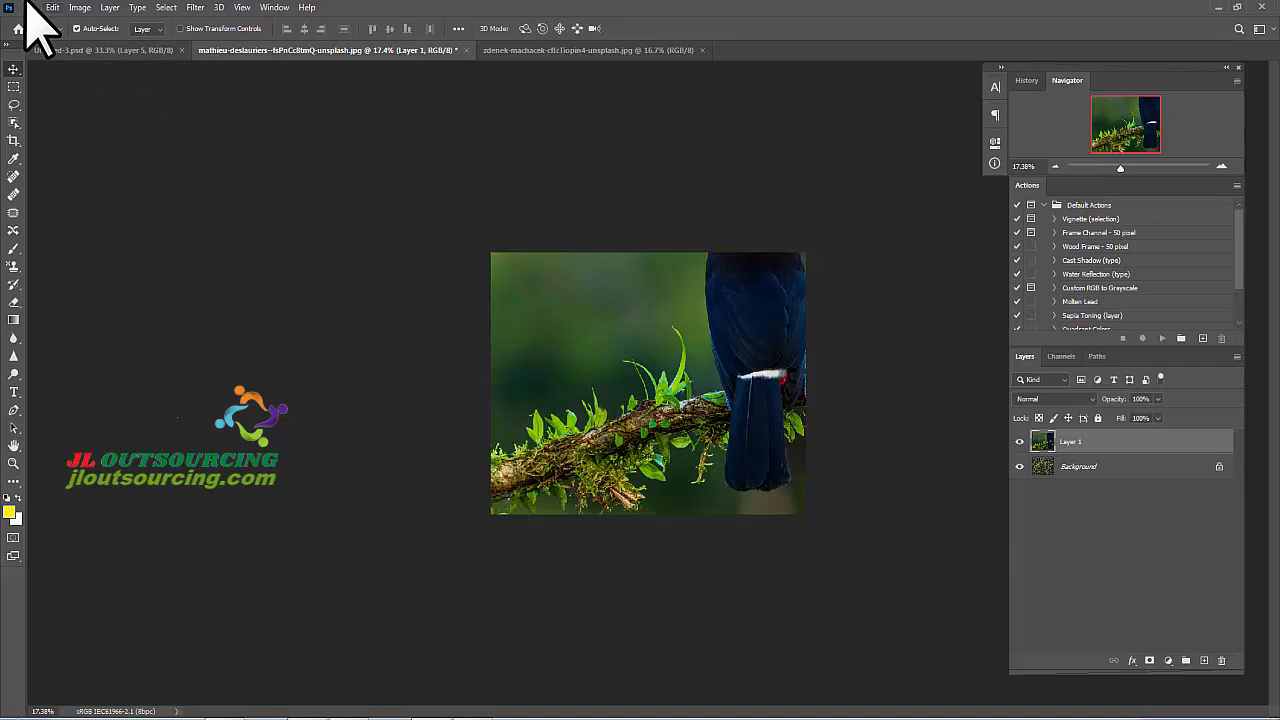
key(ctrl+t)
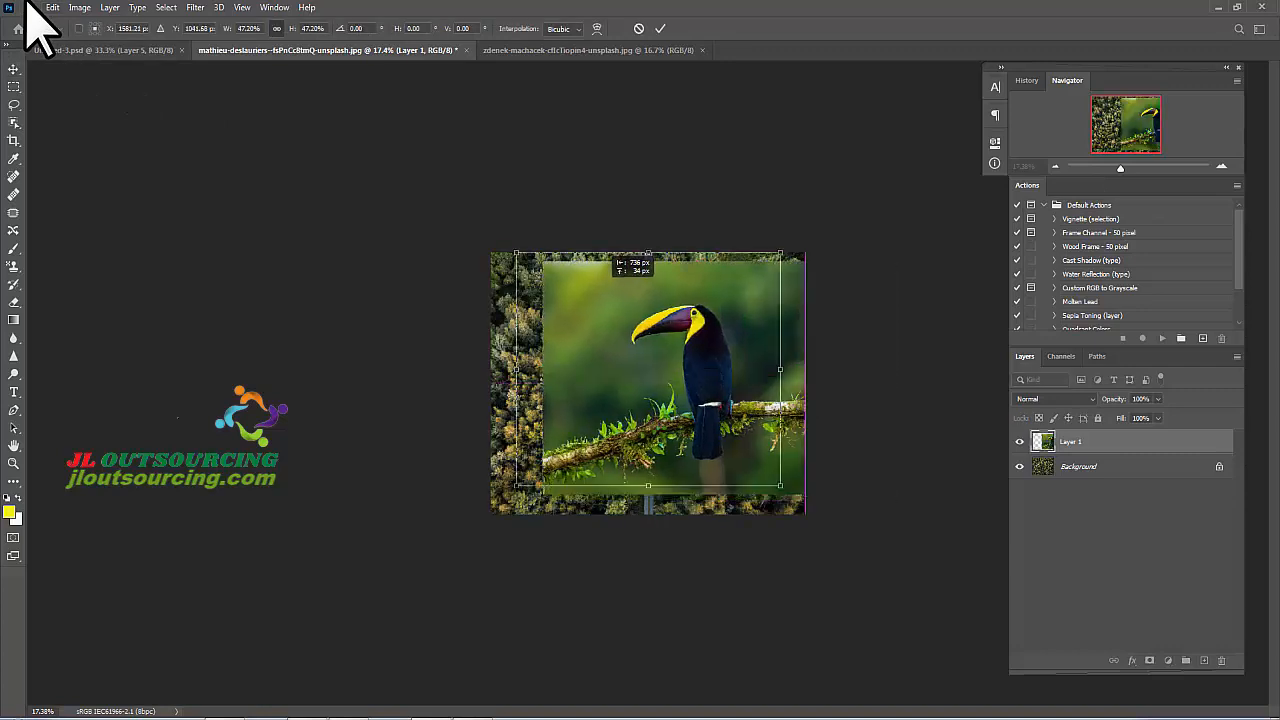
key(shift+Left)
key(shift+Left)
key(shift+Left)
key(shift+Left)
key(shift+Left)
key(shift+Left)
key(shift+Left)
key(shift+Left)
key(shift+Left)
key(shift+Left)
key(shift+Left)
key(shift+Left)
key(shift+Left)
key(shift+Left)
key(shift+Left)
key(shift+Left)
key(shift+Left)
key(shift+Left)
key(shift+Left)
key(shift+Left)
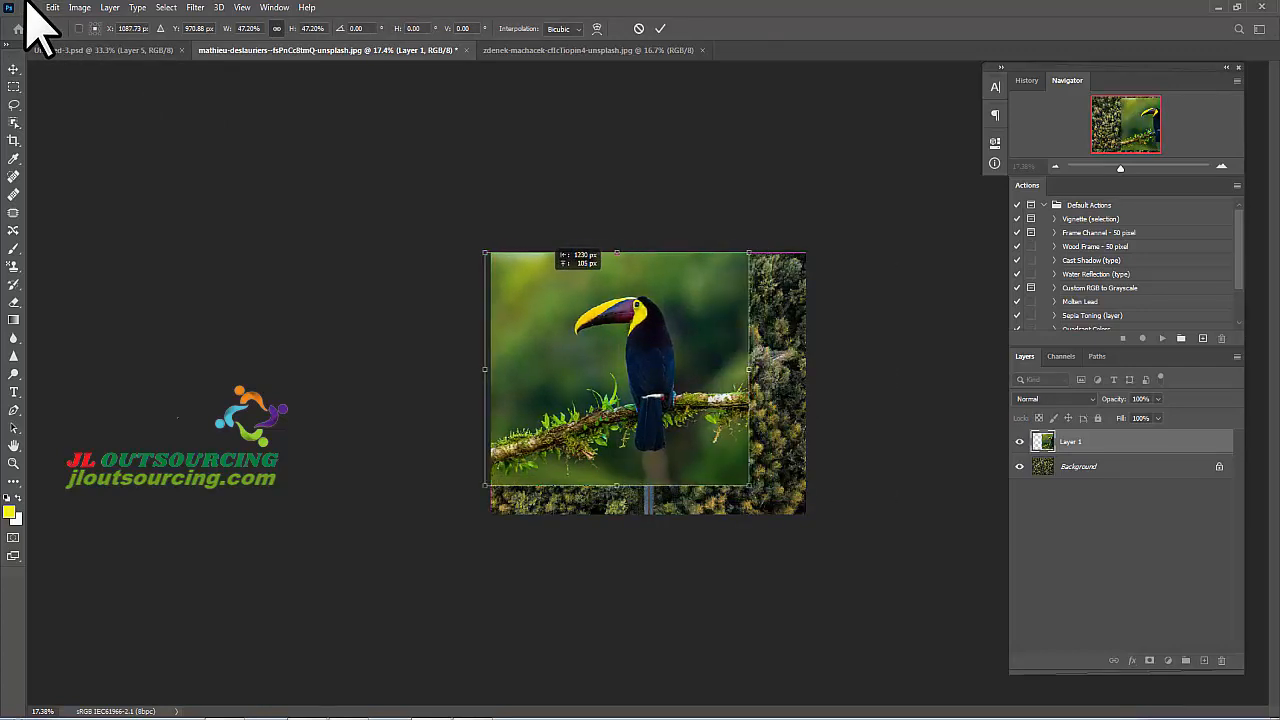
drag(749, 486, 807, 522)
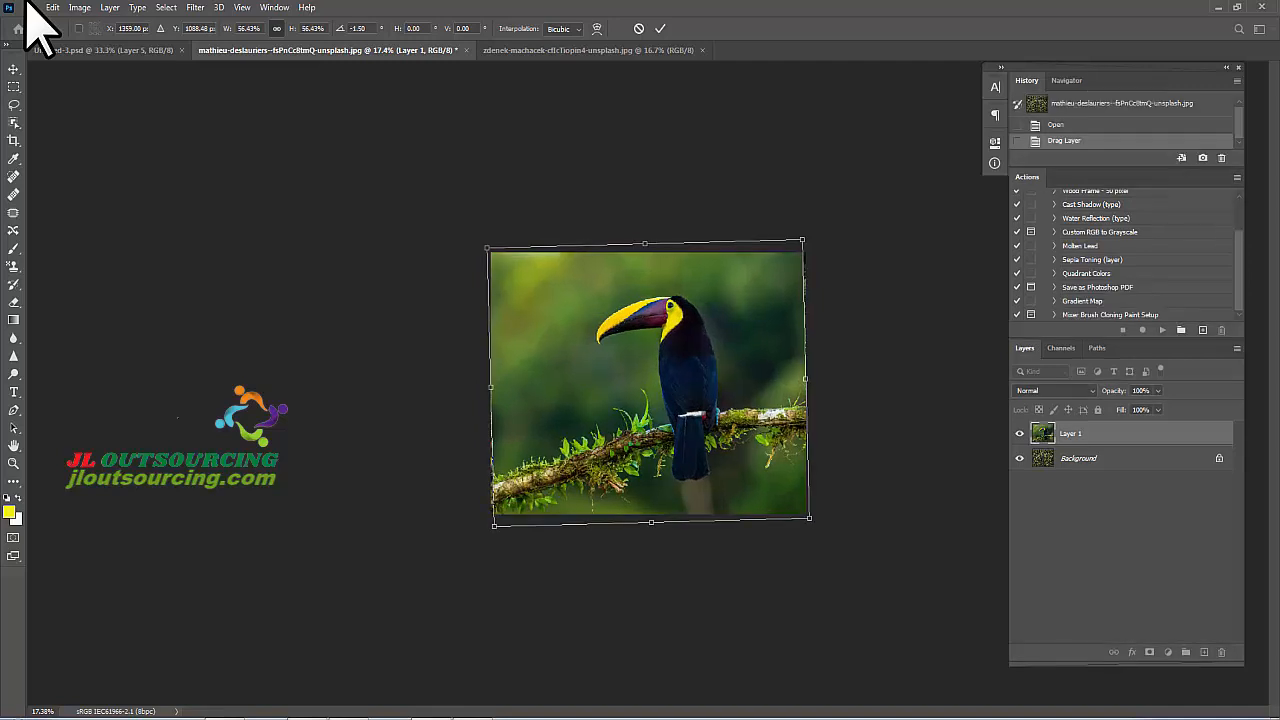
key(Return)
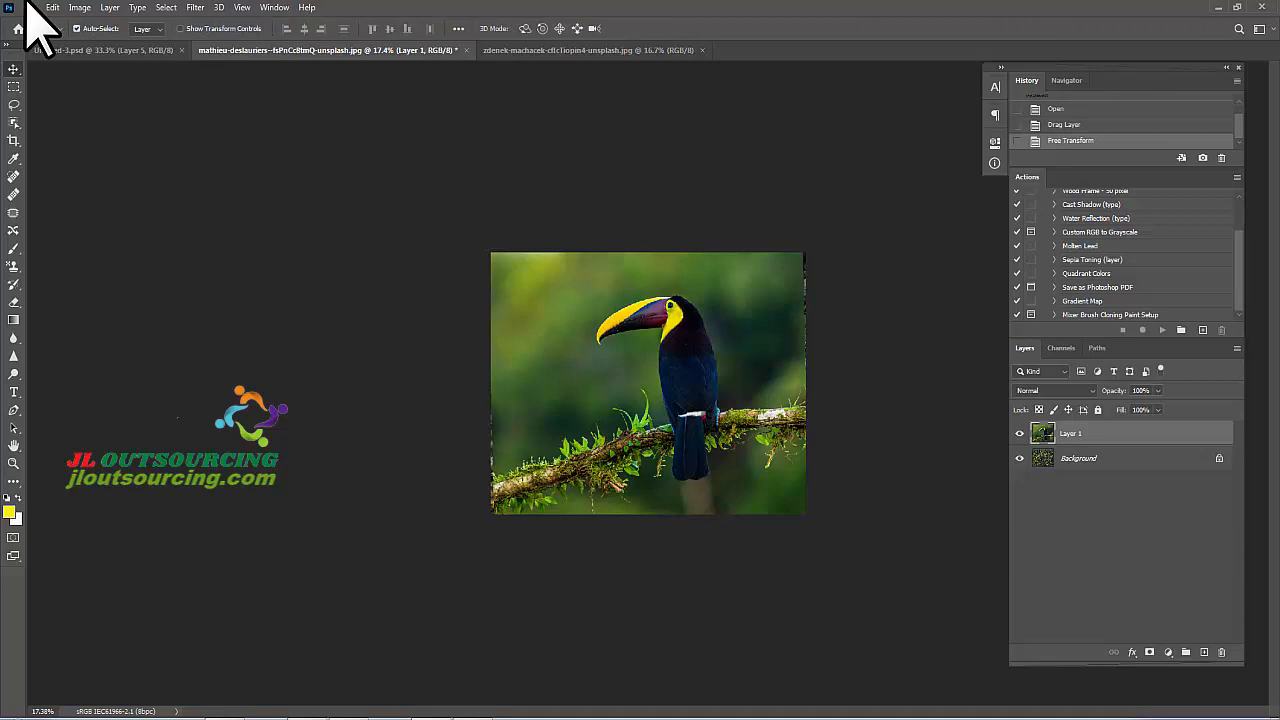
Convert the locked forest background into a regular layer and set its blend mode to Darken.
click(1219, 458)
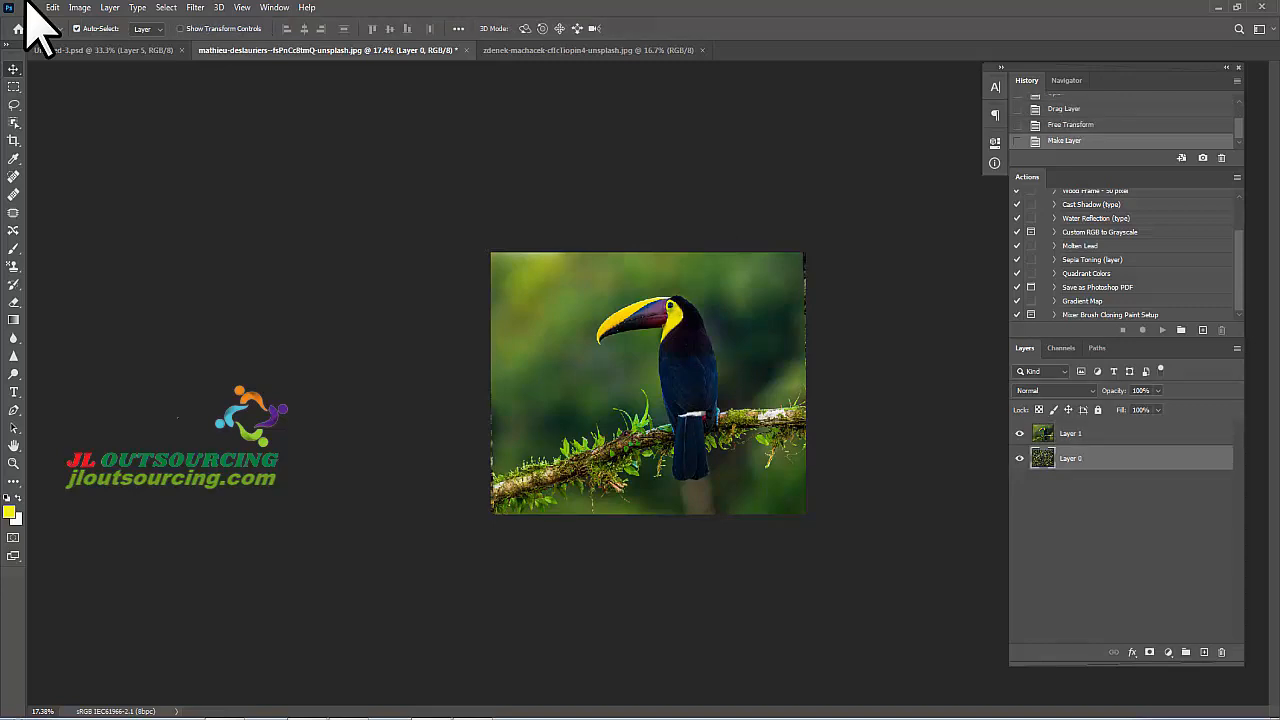
click(1030, 428)
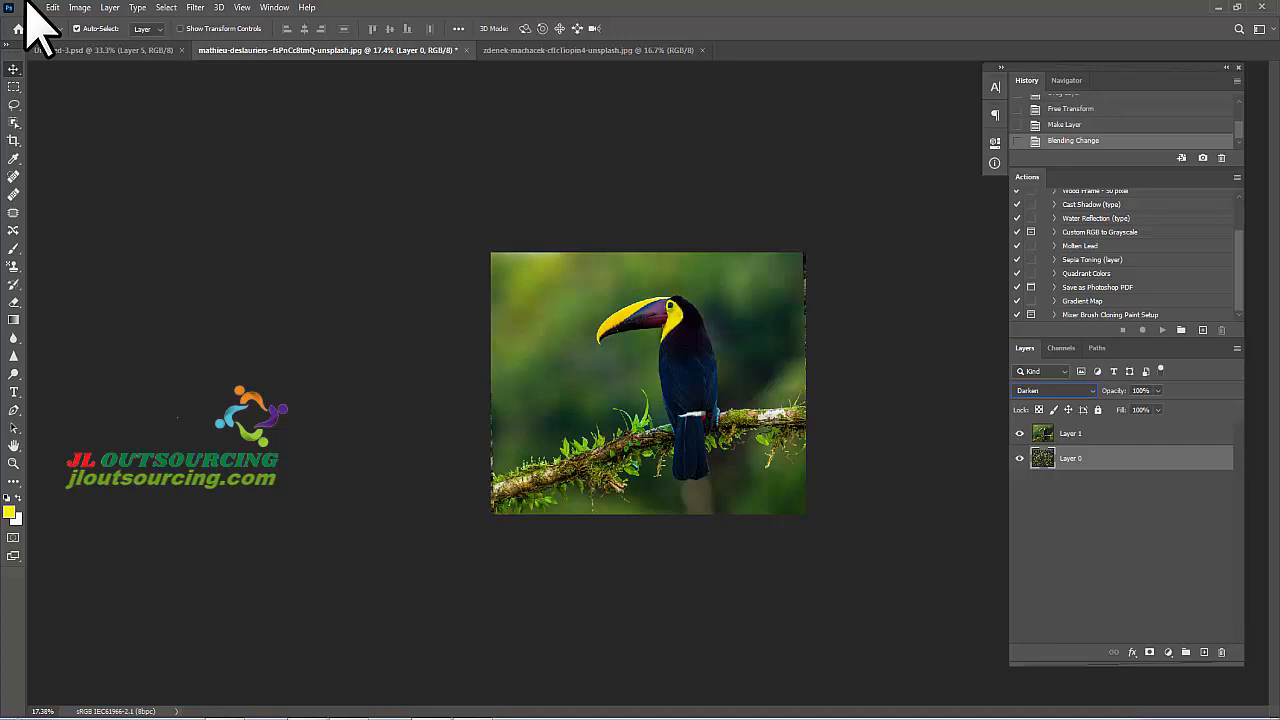
click(1030, 404)
Set the toucan layer's blend mode to Dissolve and its fill to 60%.
click(1100, 434)
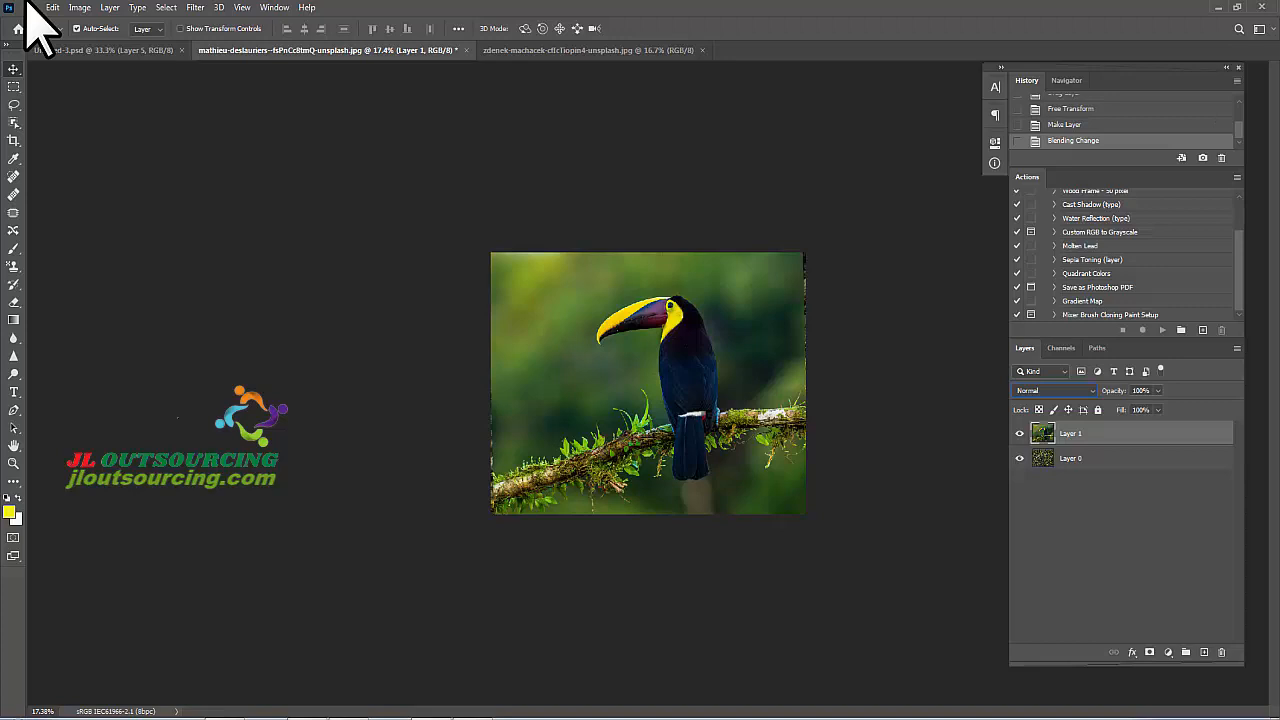
click(1055, 390)
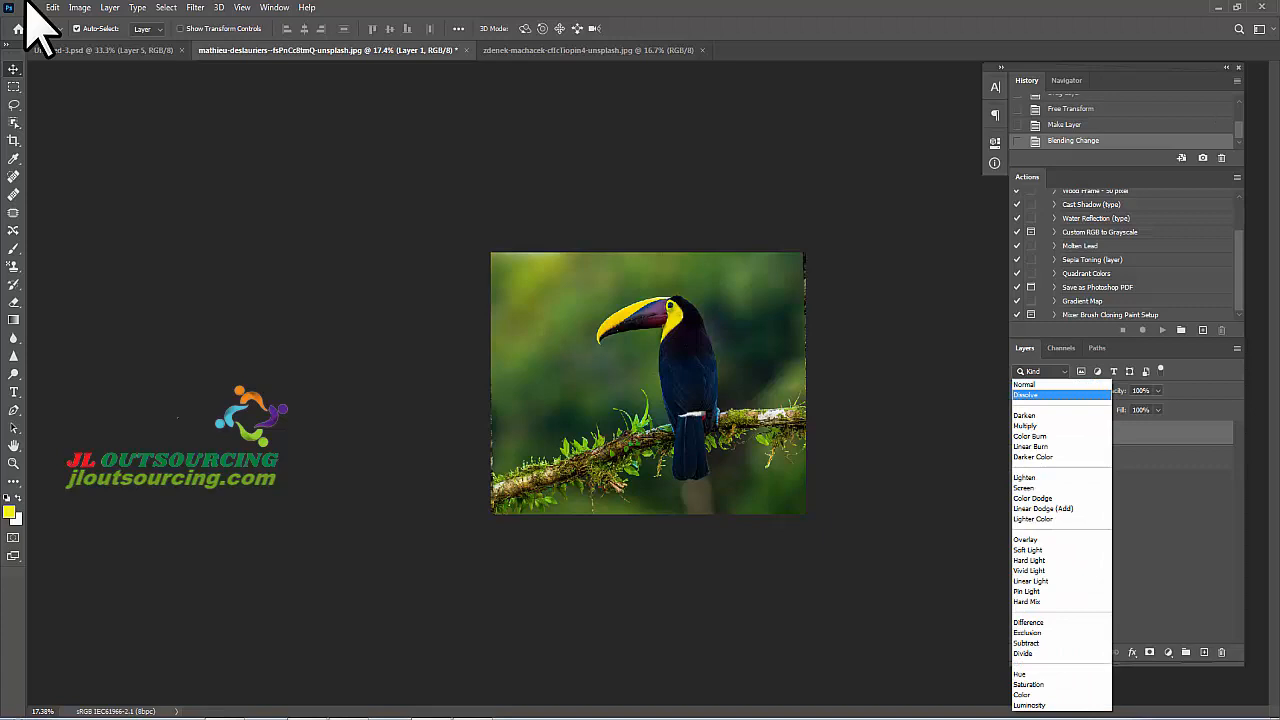
key(Return)
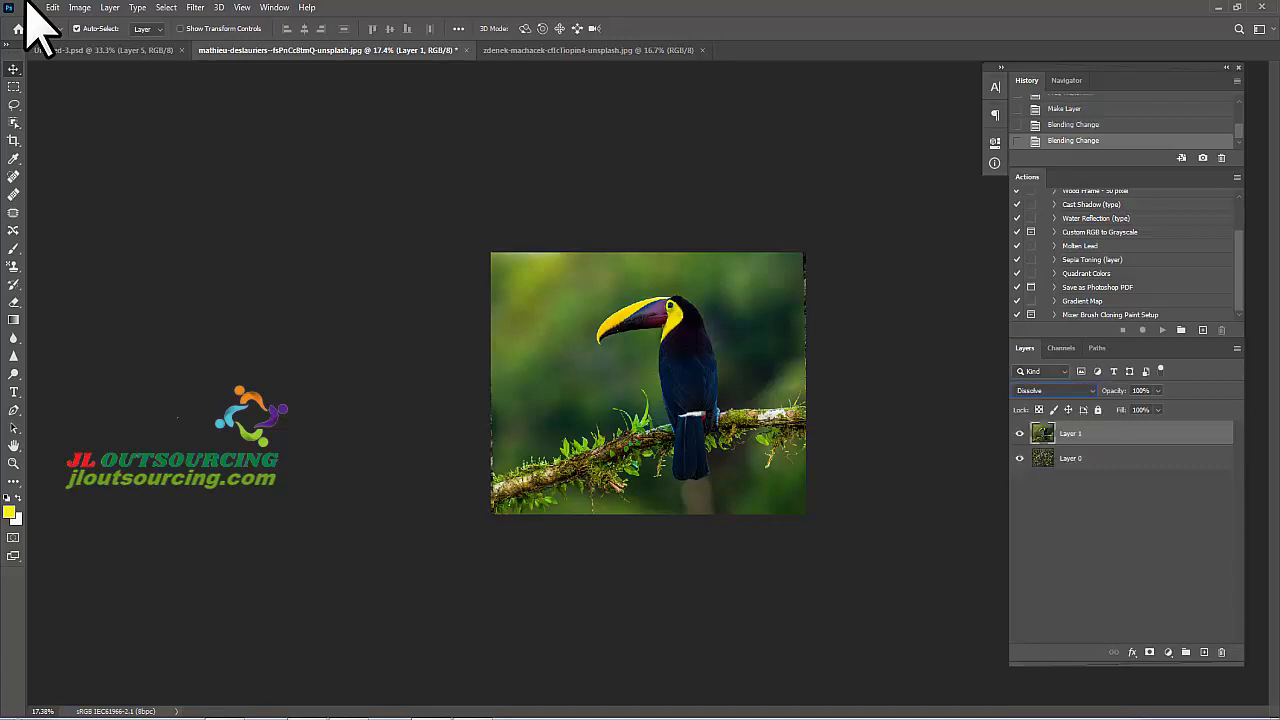
click(1158, 410)
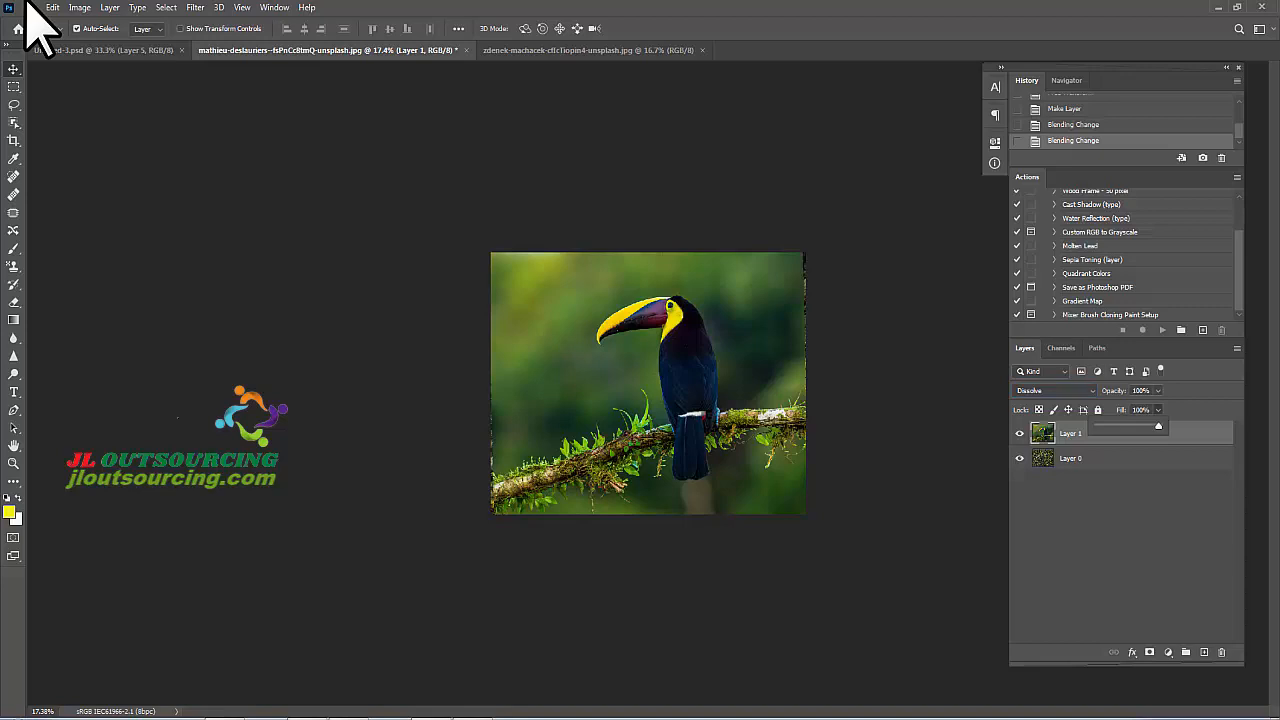
drag(1158, 426, 1133, 426)
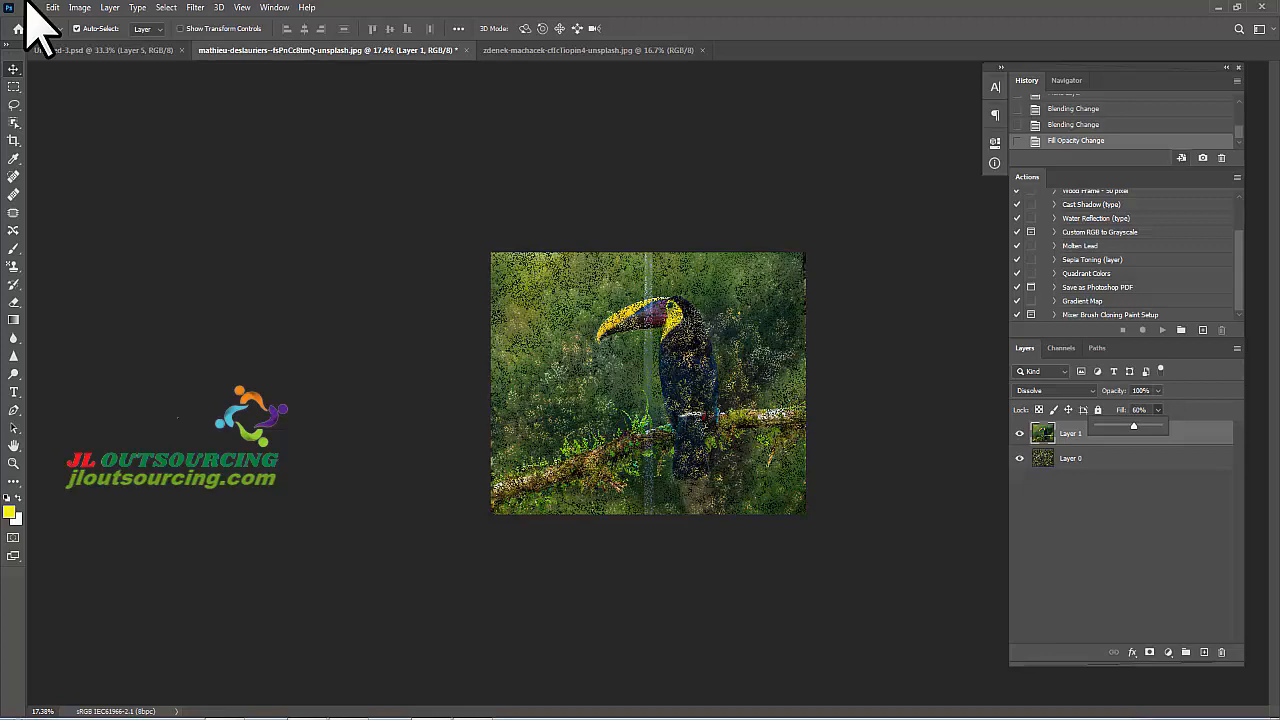
Compare the Normal, Dissolve and Darken blend modes on the toucan layer at a closer view.
click(1067, 80)
drag(1119, 168, 1129, 168)
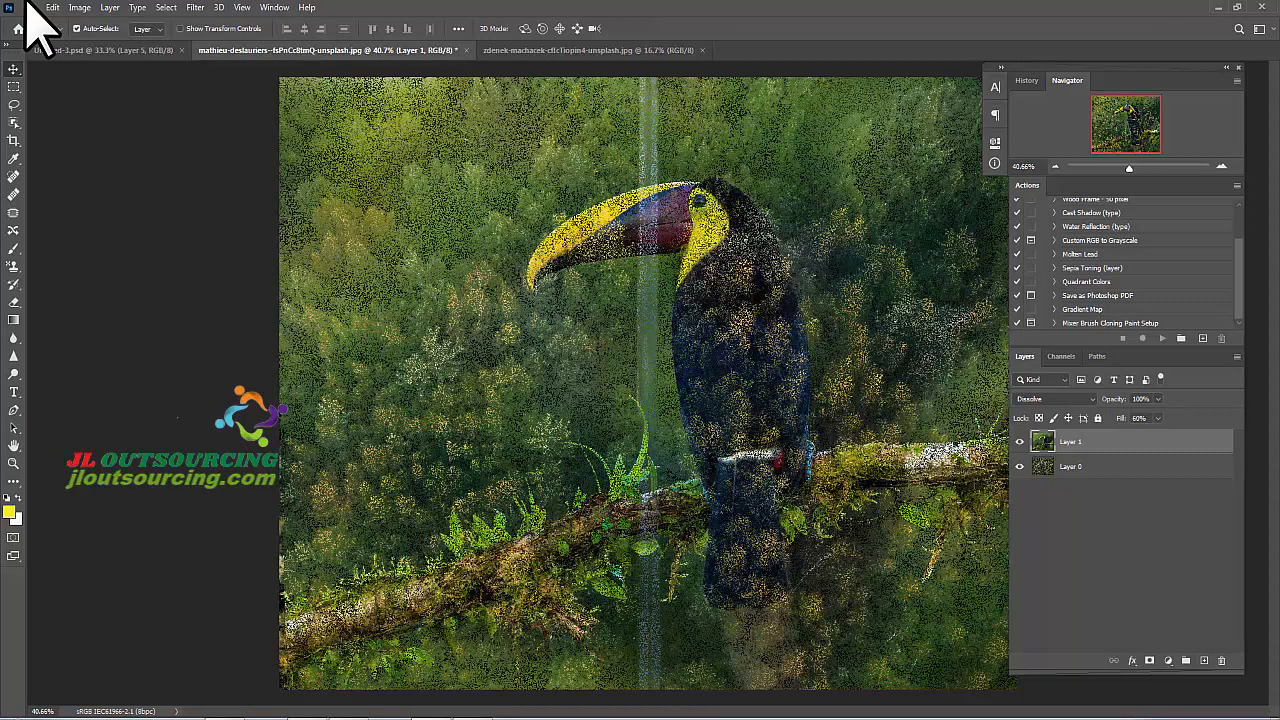
click(1055, 398)
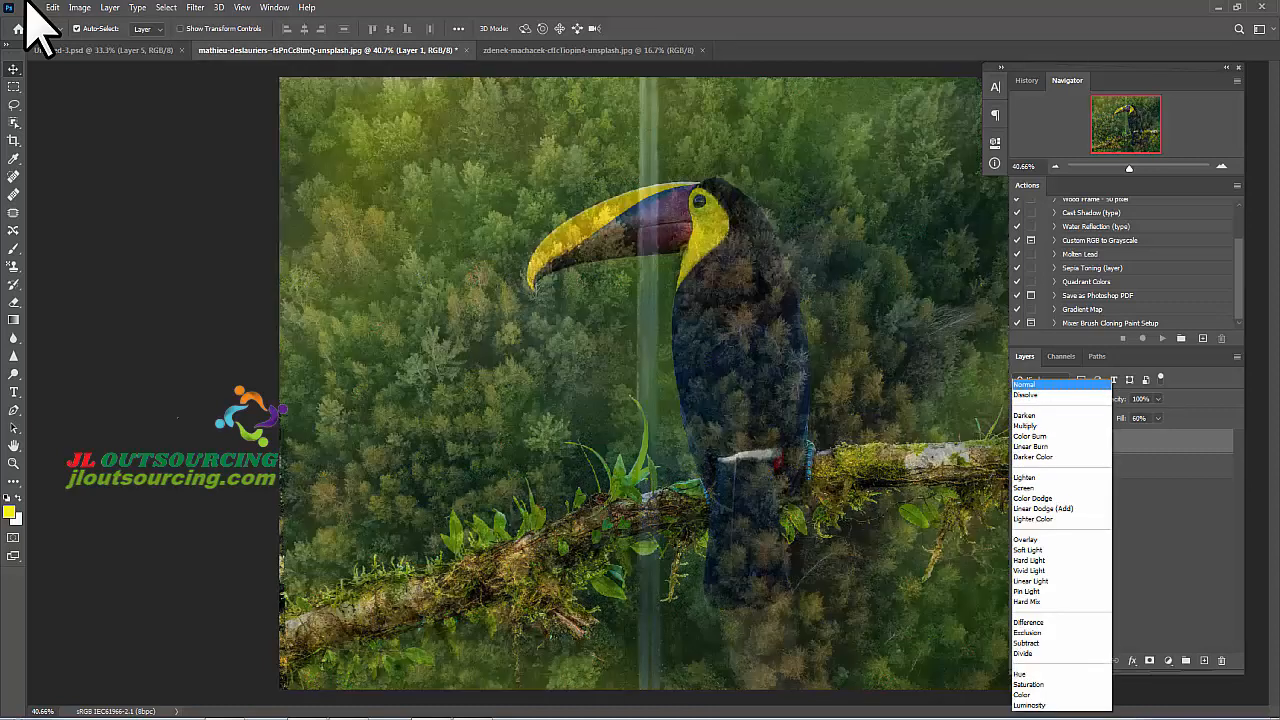
key(Down)
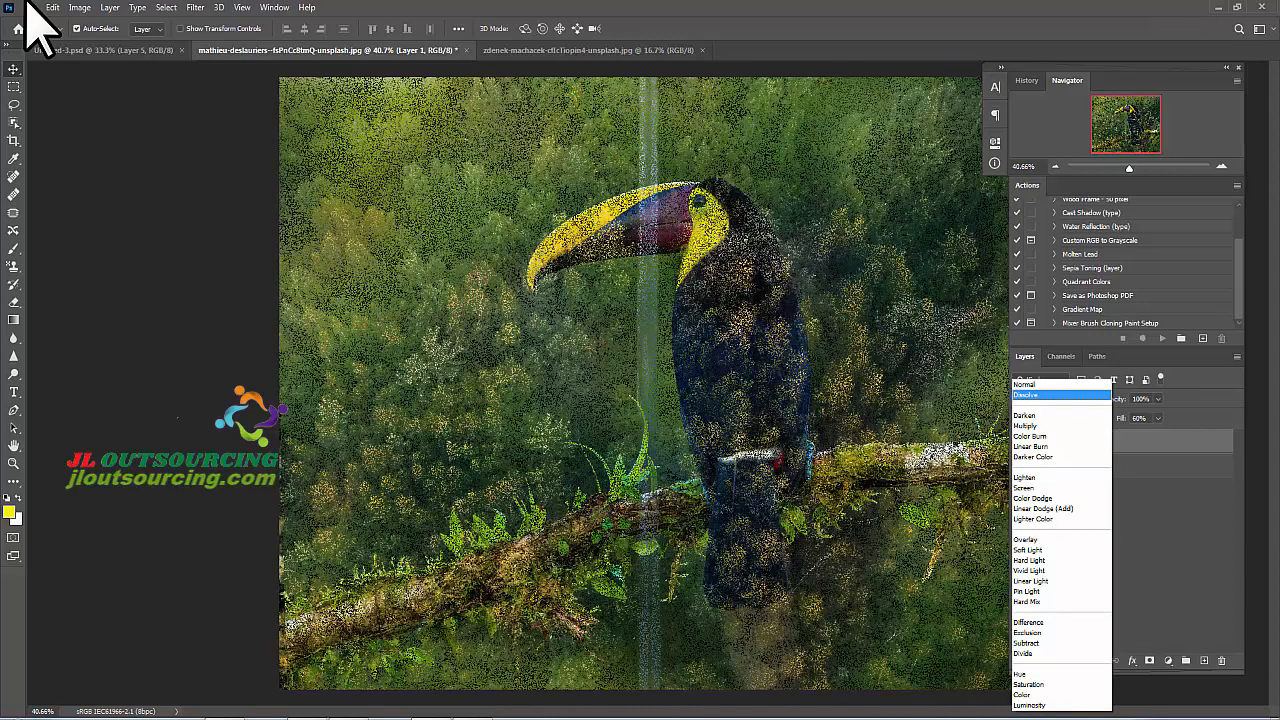
key(Down)
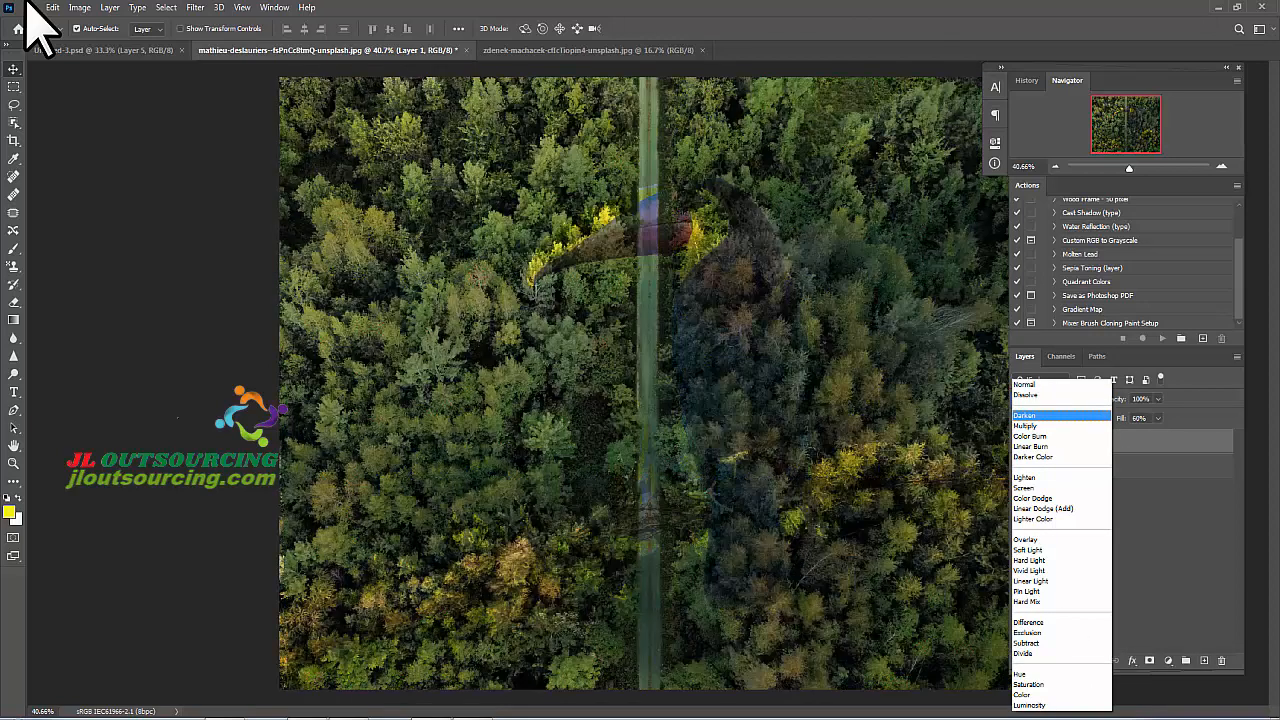
key(Return)
Preview the toucan layer's blend modes from Multiply through Color Dodge to Lighter Color.
key(space)
key(Down)
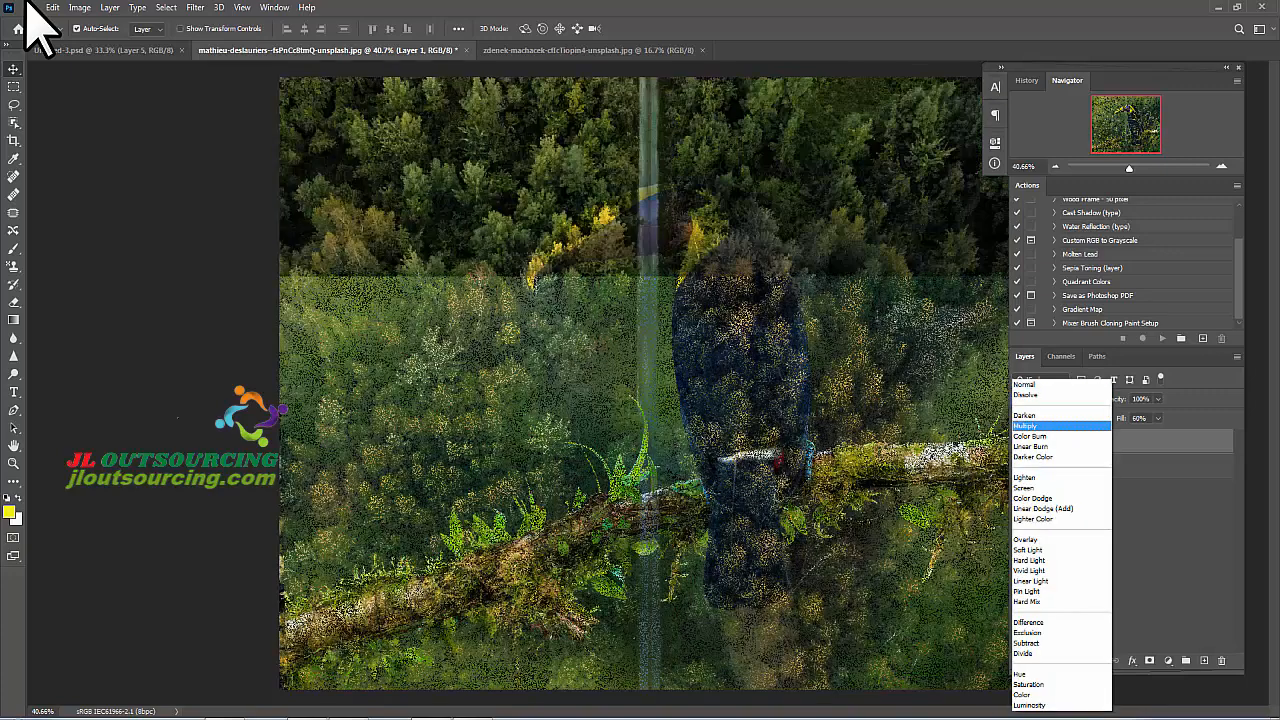
key(Down)
key(Down)
key(Down)
key(Down)
key(Down)
key(Down)
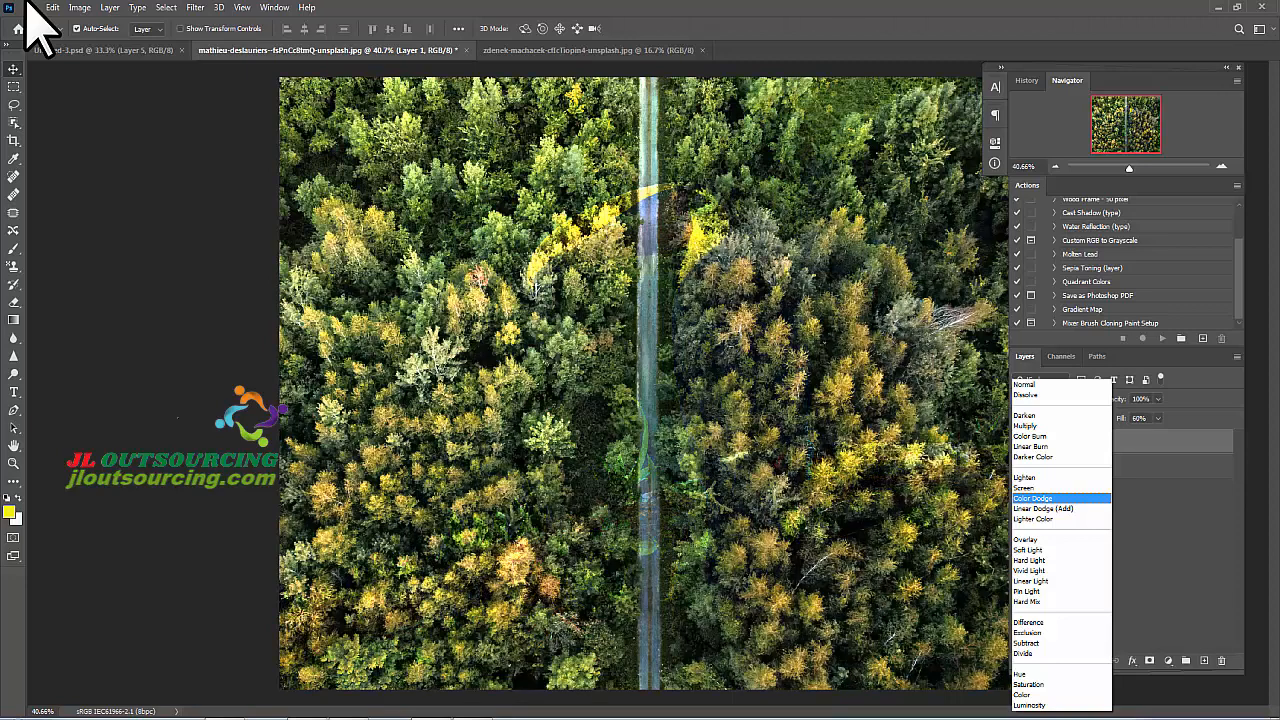
key(Down)
key(Down)
key(Return)
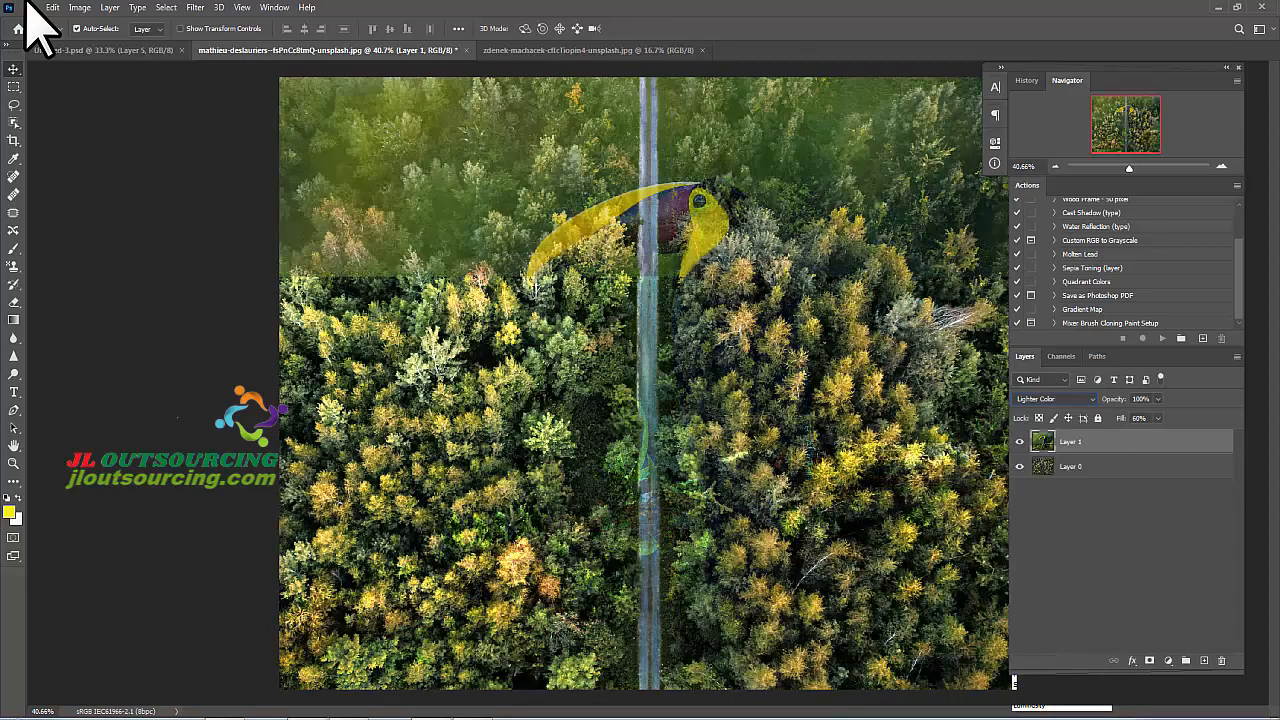
Preview the contrast and comparative blend modes on the toucan layer, from Overlay through Vivid Light to Divide.
click(1055, 399)
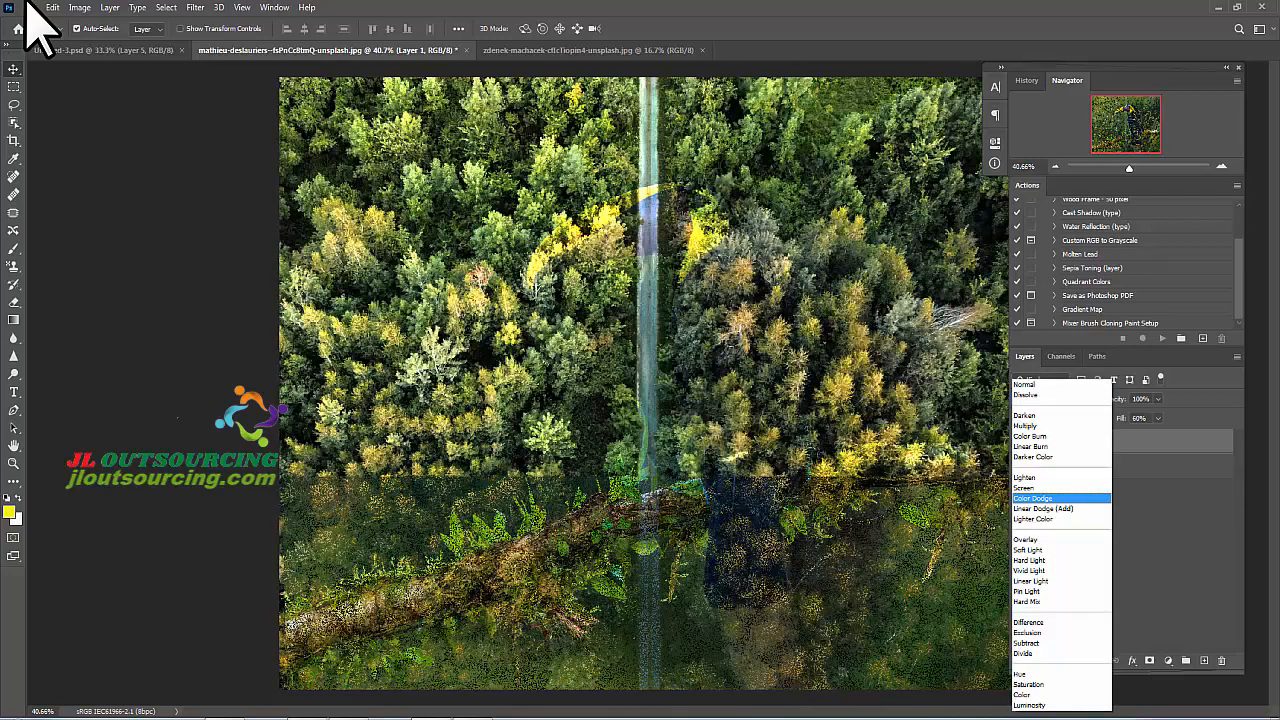
key(Down)
key(Down)
key(Down)
key(Down)
key(Down)
key(Down)
key(Down)
key(Down)
key(Down)
key(Down)
key(Down)
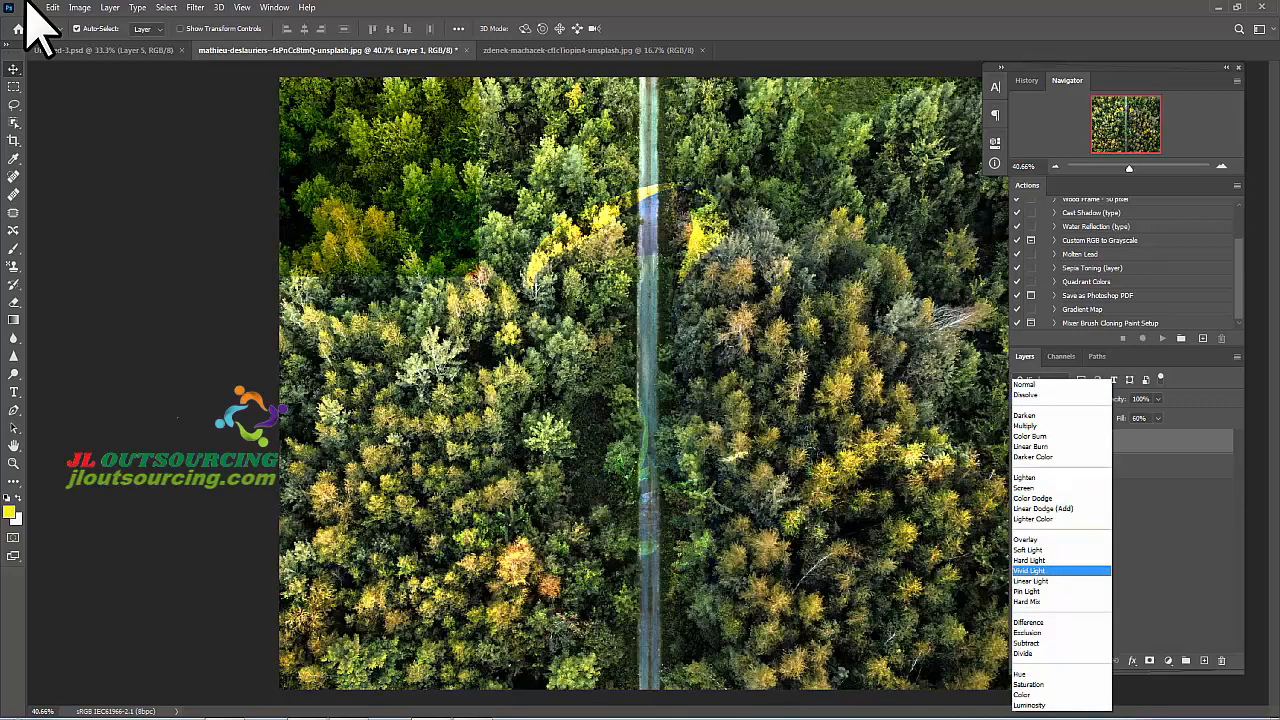
key(Down)
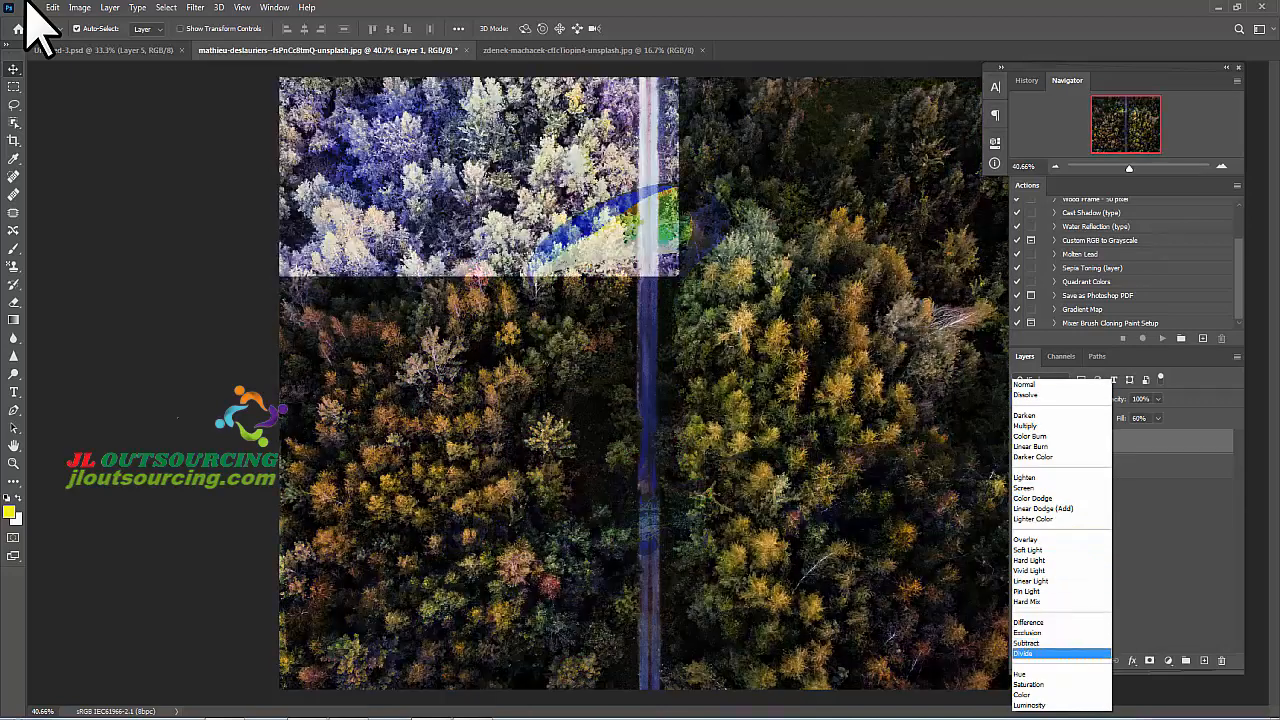
Step the toucan layer's blend mode preview back from Divide to Dissolve.
key(Up)
key(Up)
key(Up)
key(Up)
key(Up)
key(Up)
key(Up)
key(Up)
key(Up)
key(Up)
key(Up)
key(Up)
key(Up)
key(Up)
key(Up)
key(Up)
key(Up)
key(Up)
key(Up)
key(Up)
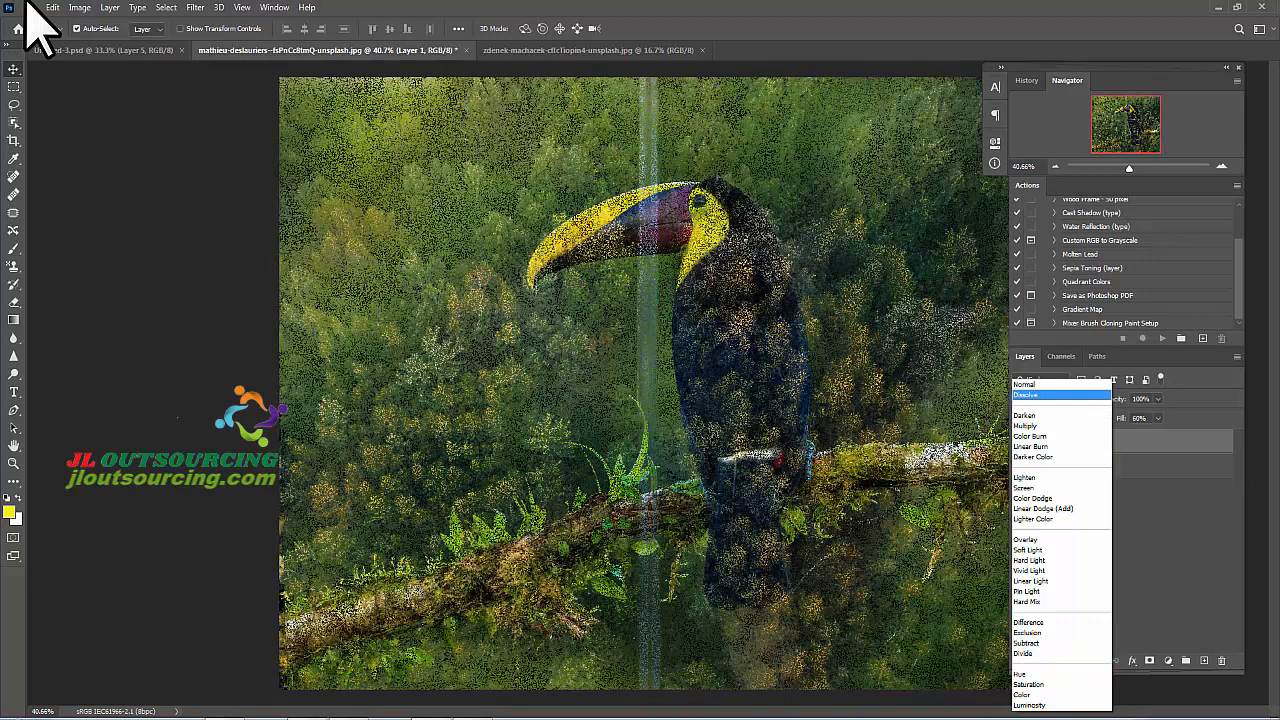
Compare the effects of the Darken and Multiply blend modes on the toucan layer.
key(Down)
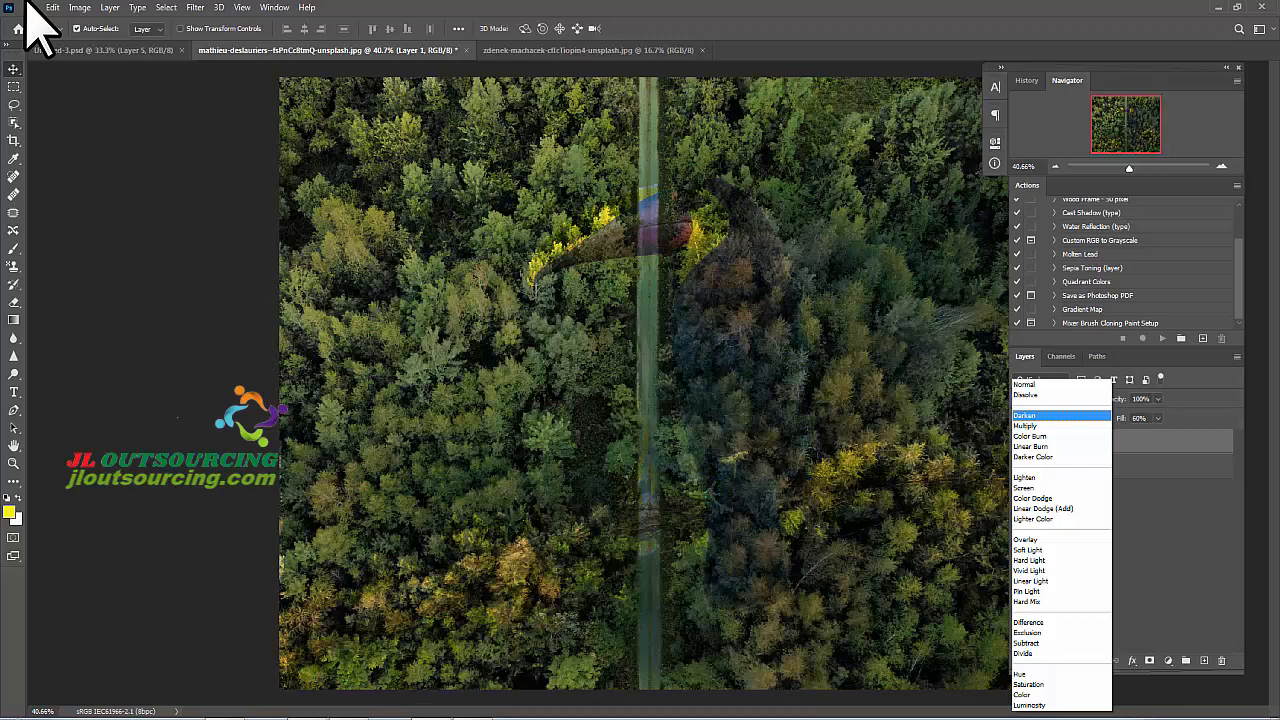
key(Down)
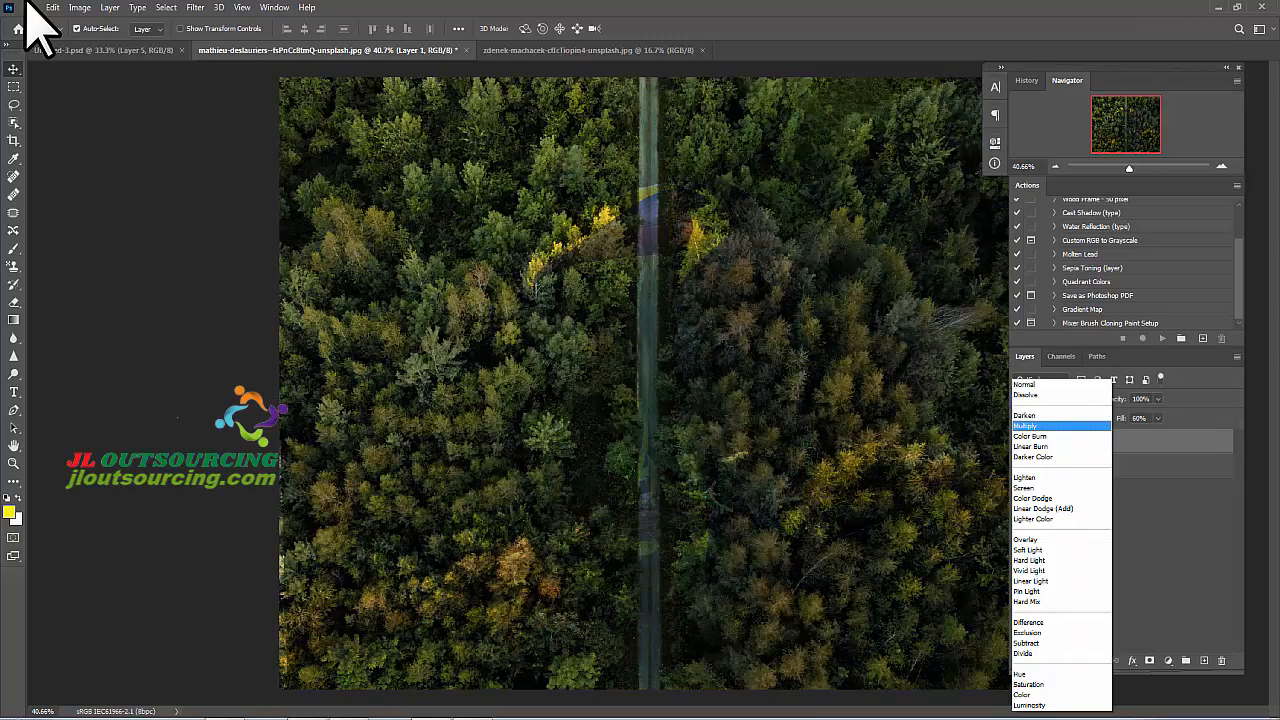
key(Up)
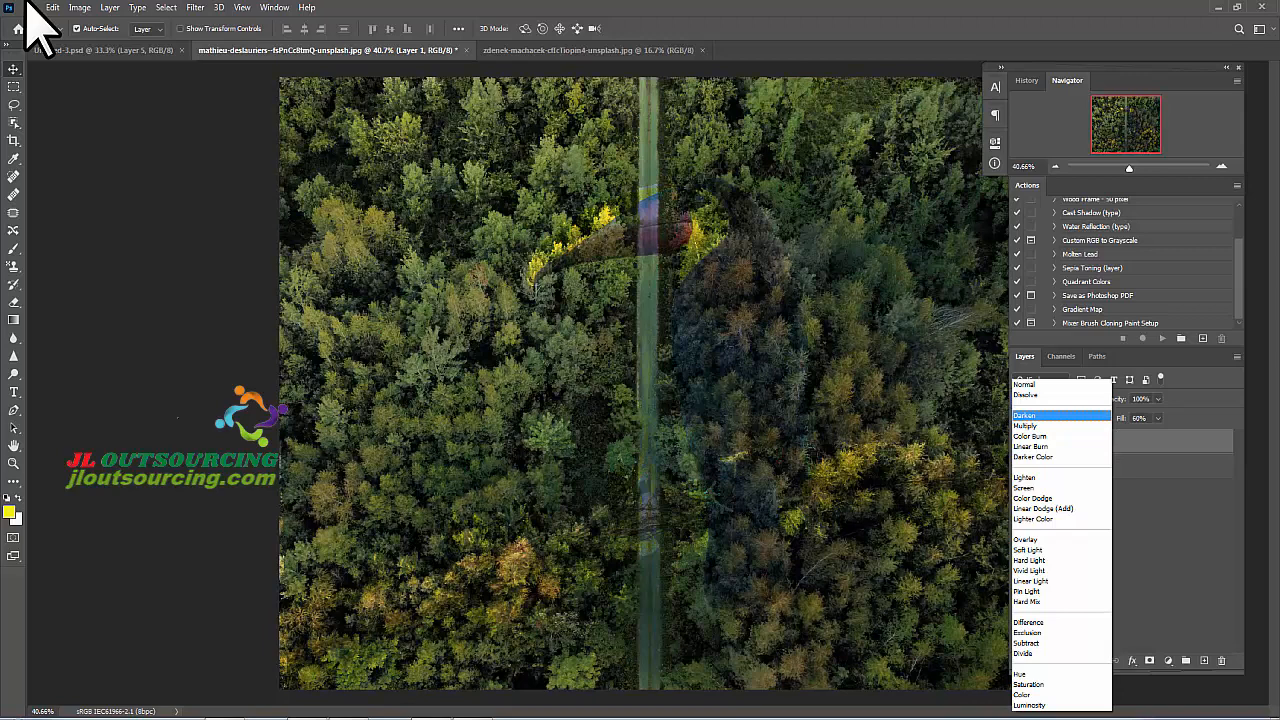
key(Down)
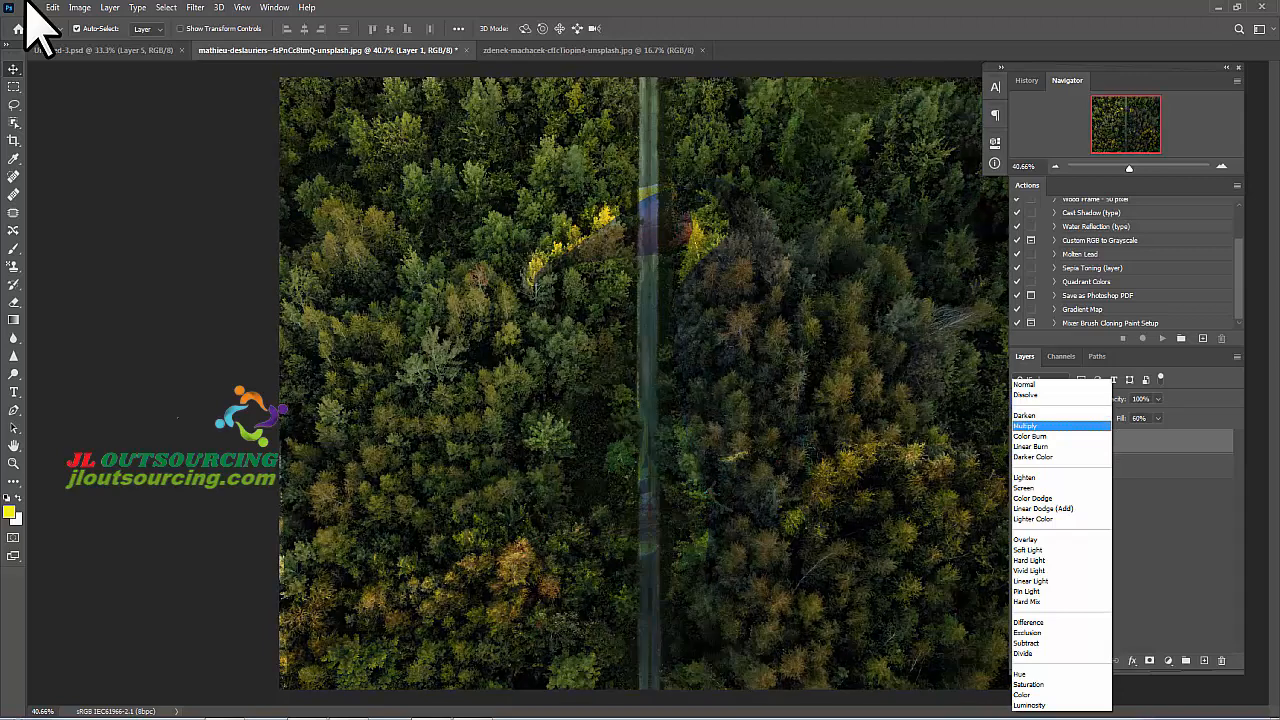
key(Up)
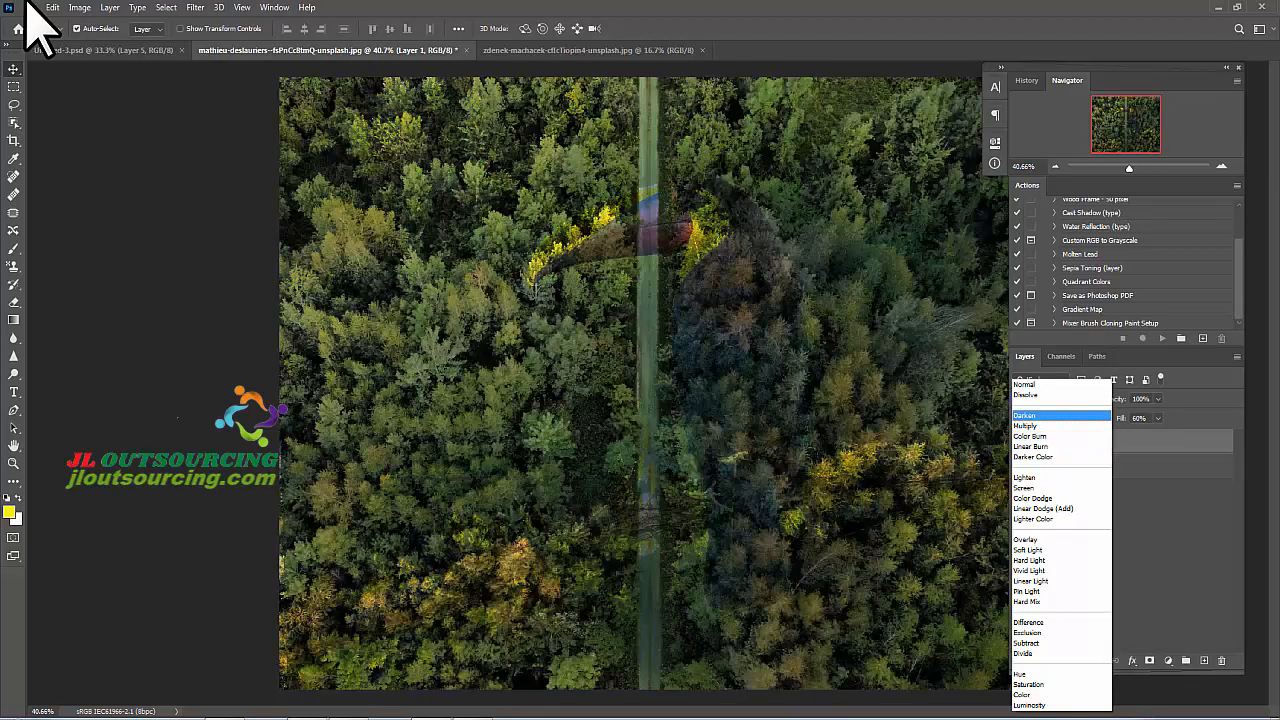
Preview the toucan layer's blend modes from Multiply through Darker Color to Lighten.
key(Down)
key(Down)
key(Down)
key(Down)
key(Down)
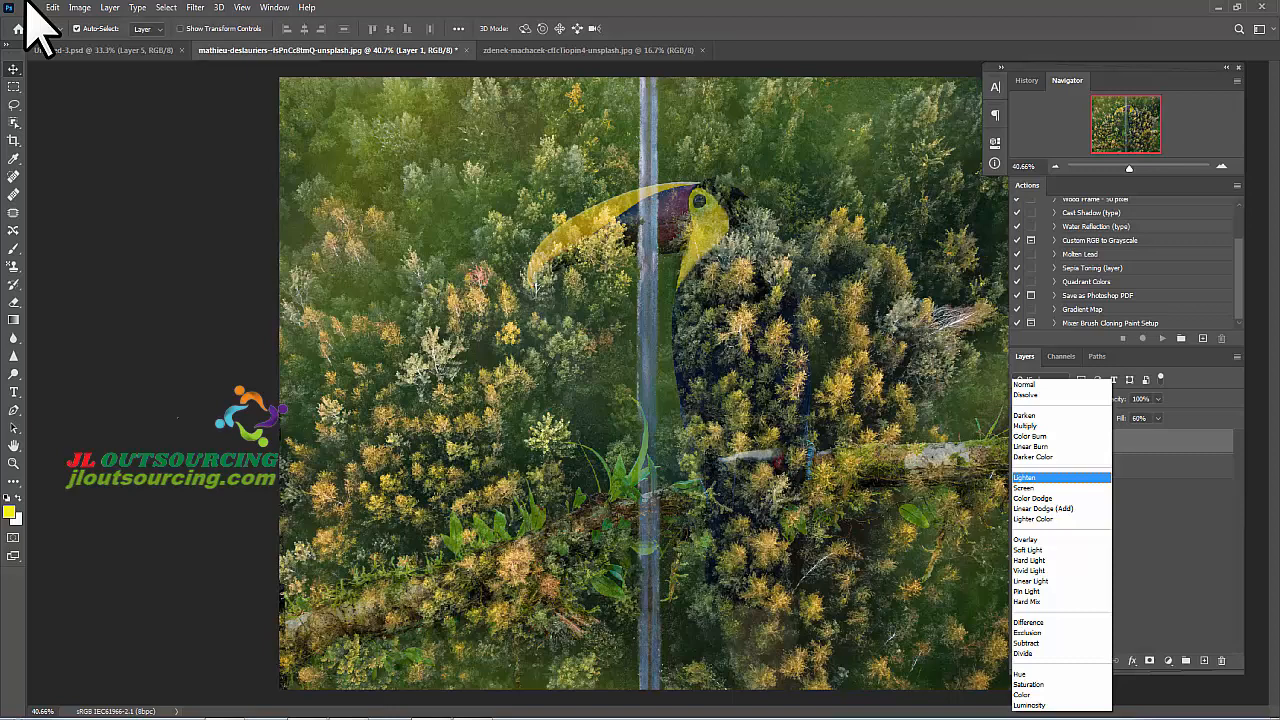
Compare the Screen, Color Dodge, Linear Dodge (Add) and Lighter Color blend modes on the toucan layer.
key(Down)
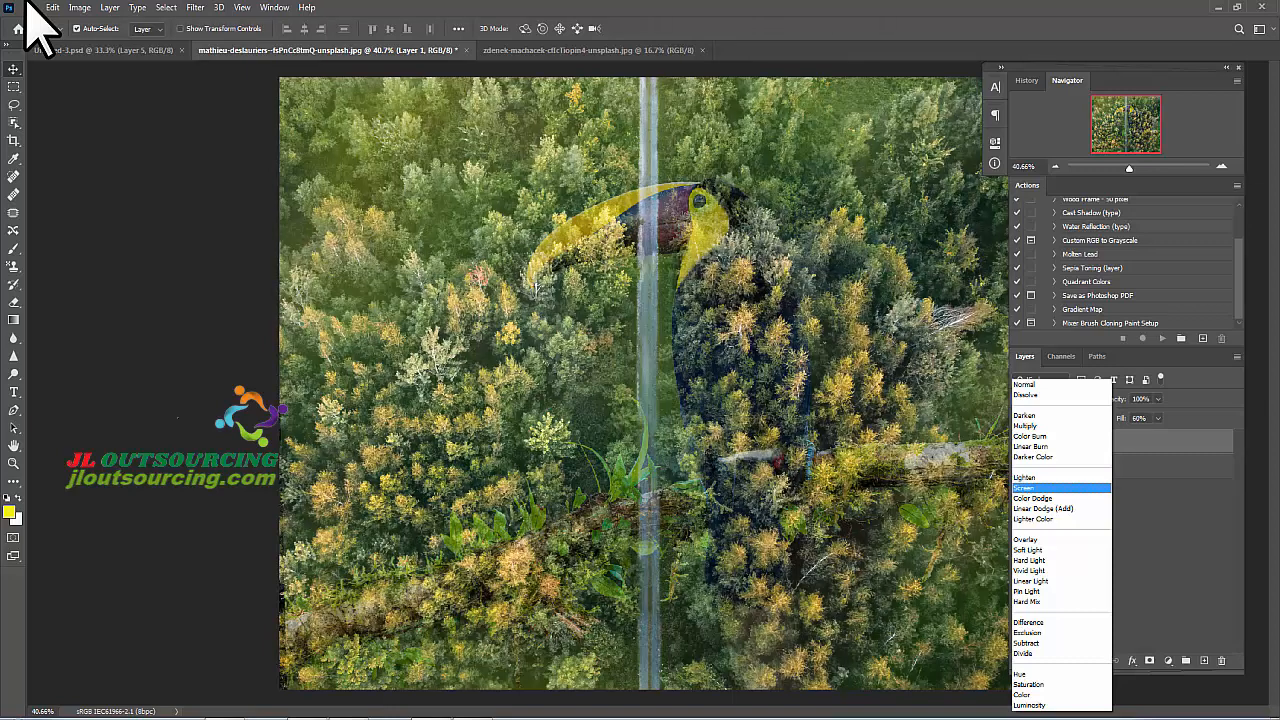
key(Up)
key(Down)
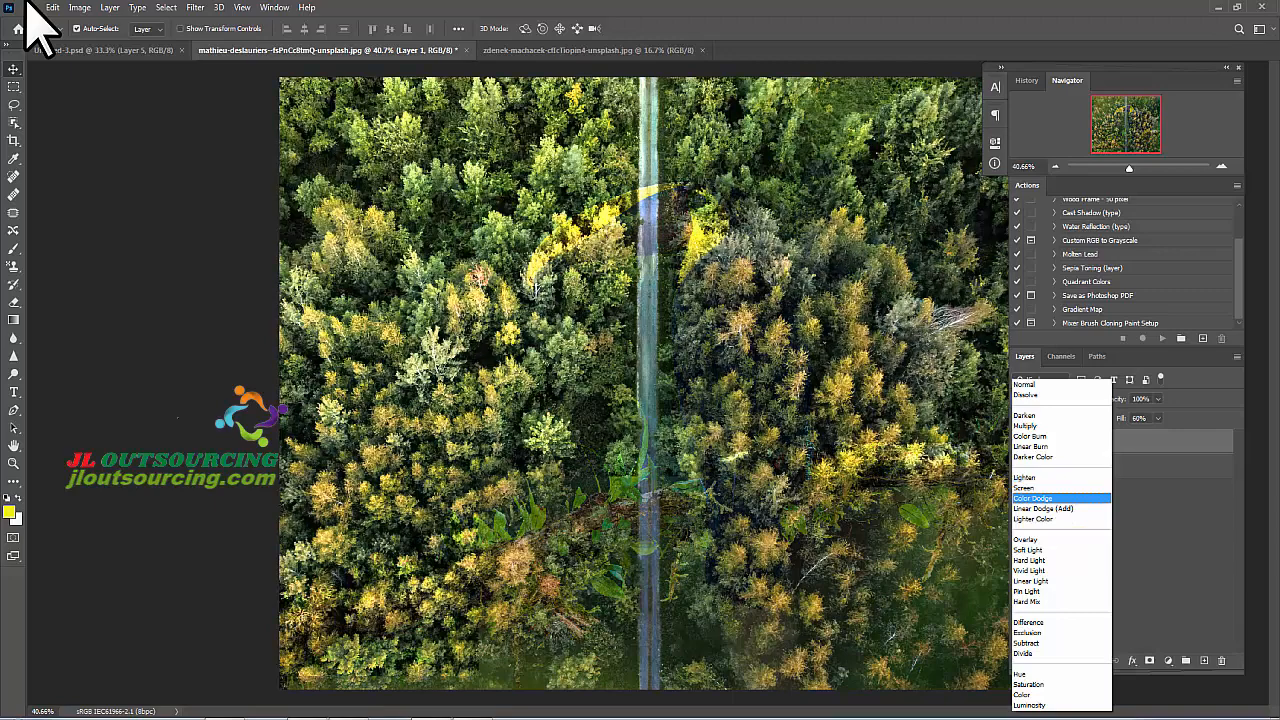
key(Up)
key(Down)
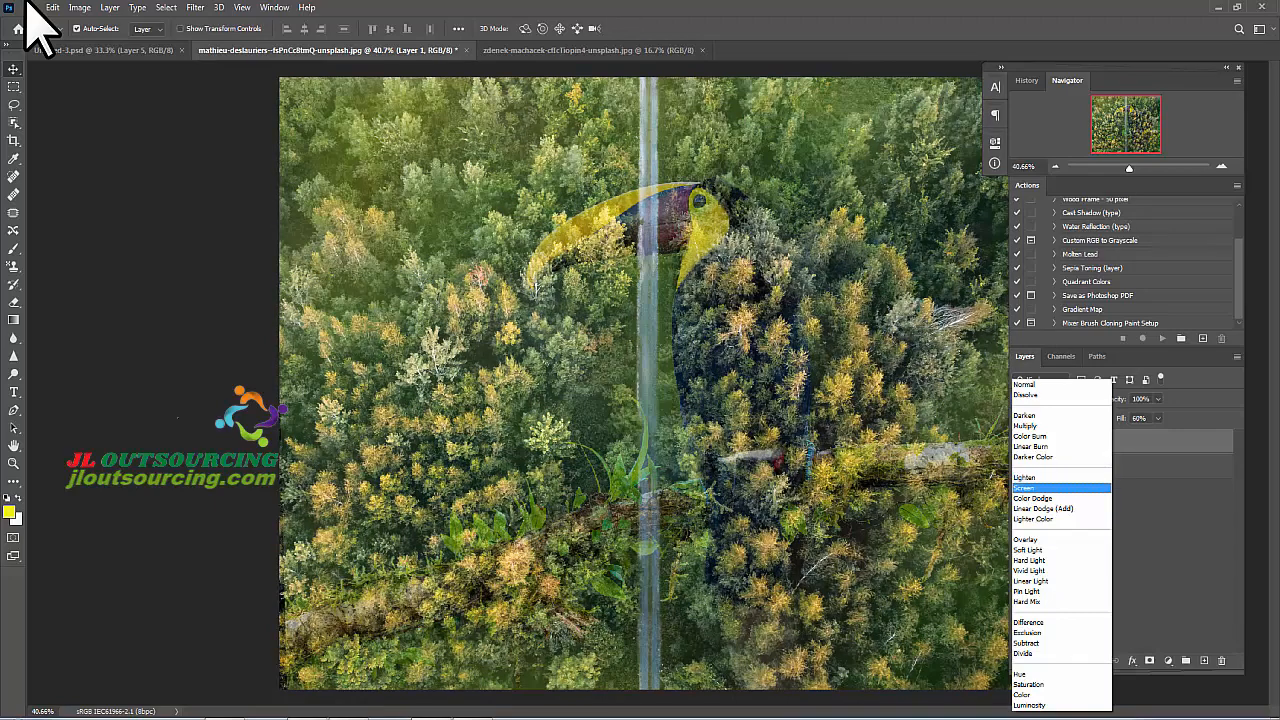
key(Down)
key(Down)
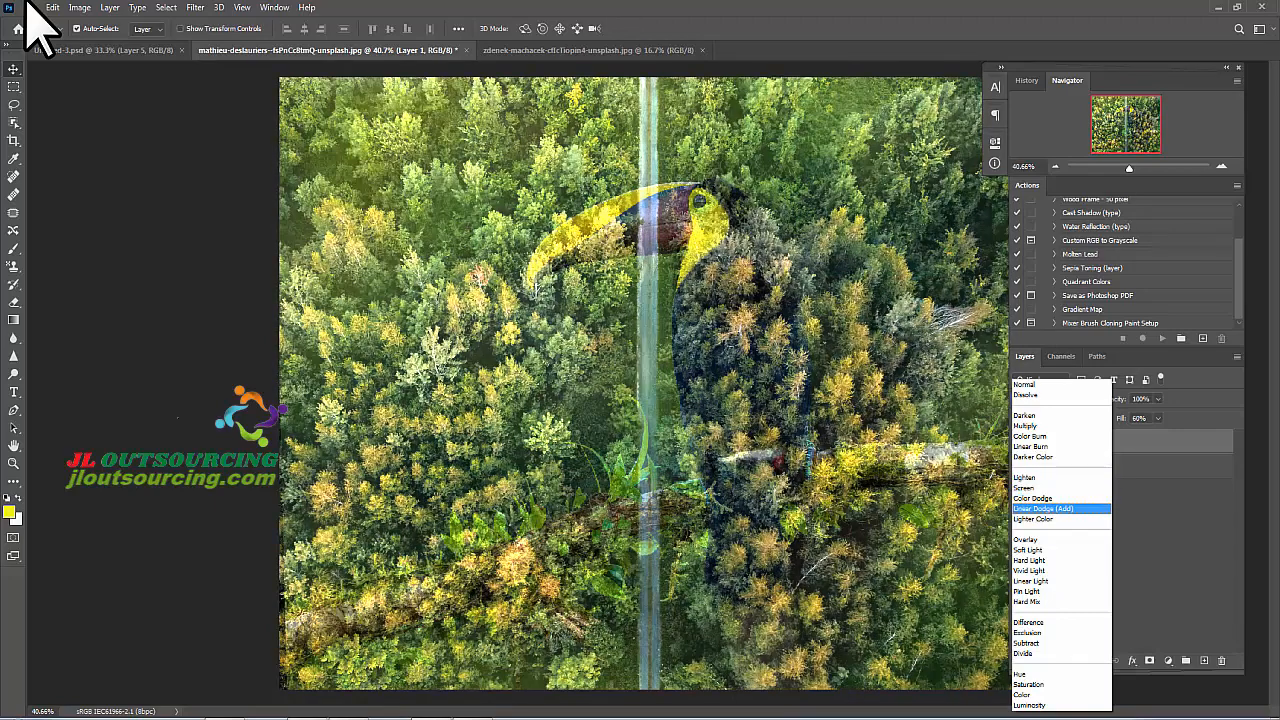
key(Down)
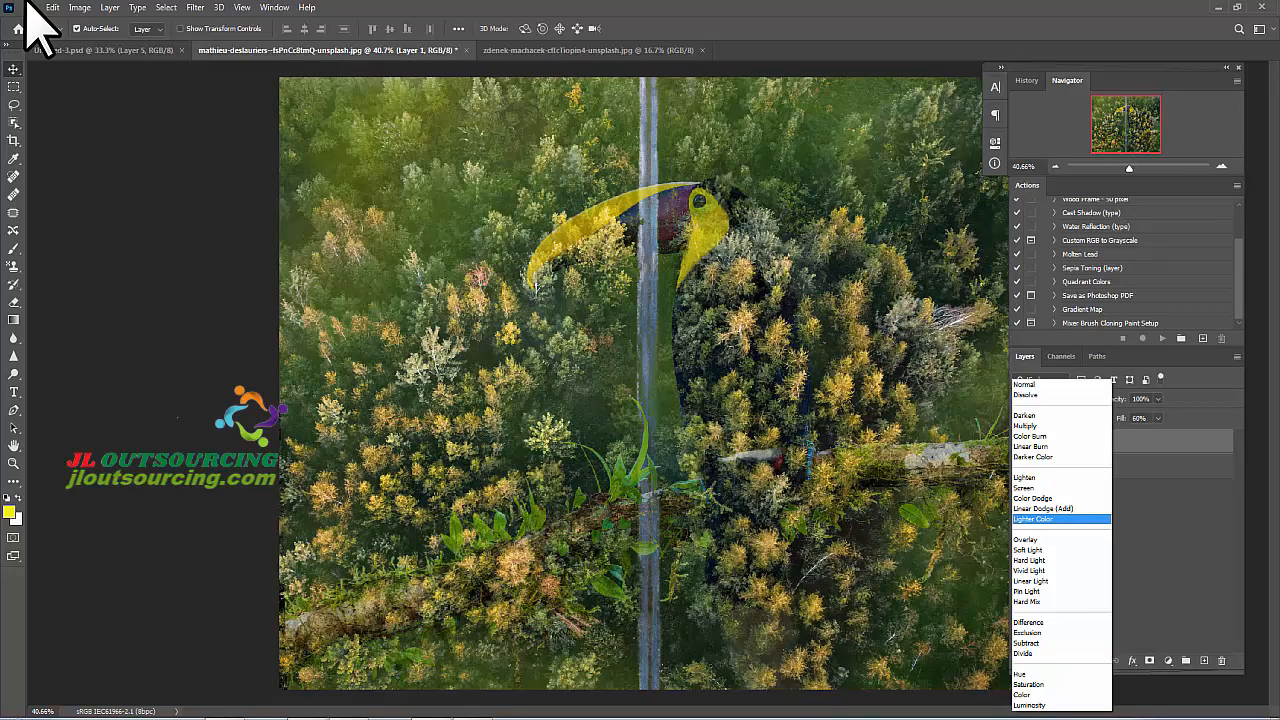
Preview the contrast blend modes on the toucan layer, starting at Overlay and Soft Light and ending at Difference.
key(Down)
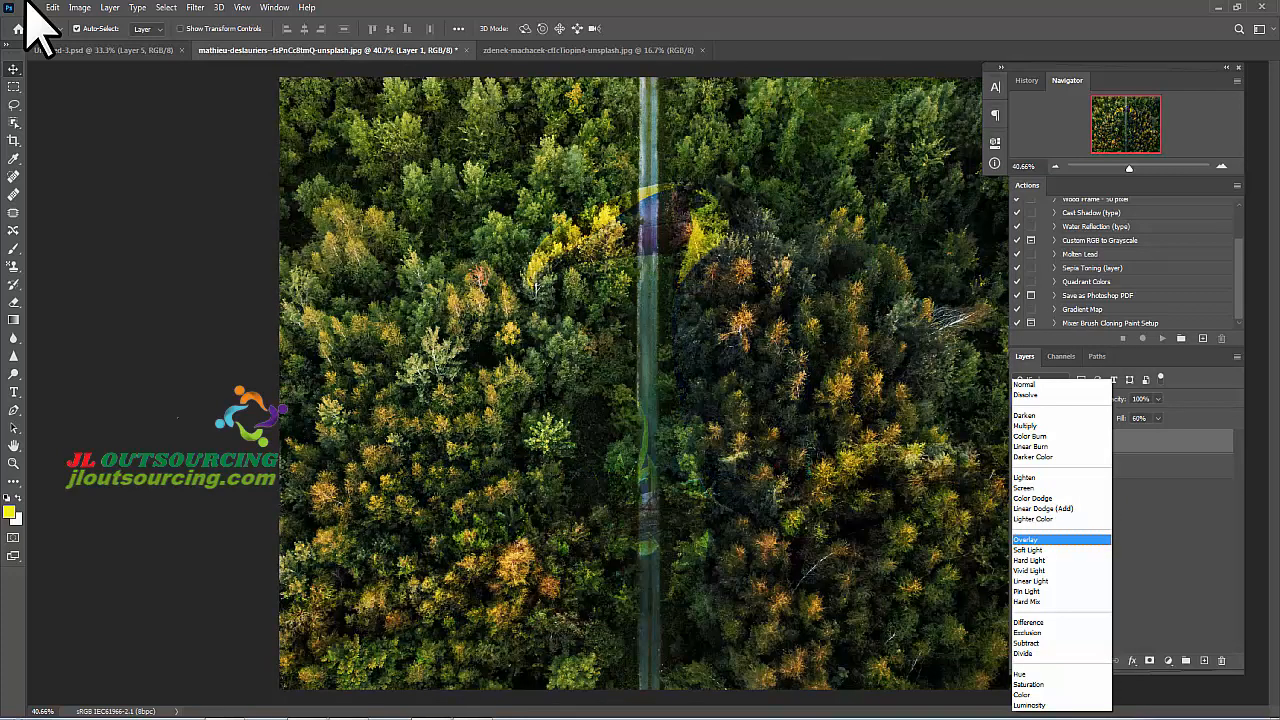
key(Down)
key(Down)
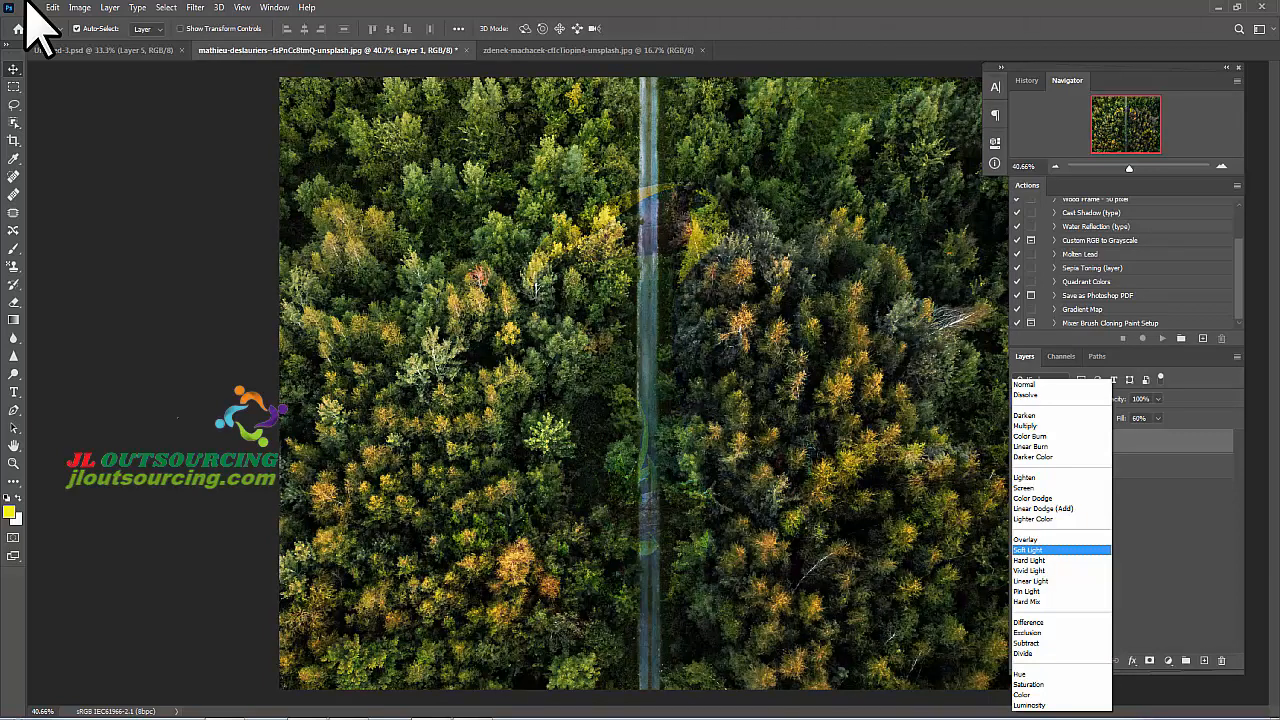
key(Down)
key(Down)
key(Down)
key(Down)
key(Down)
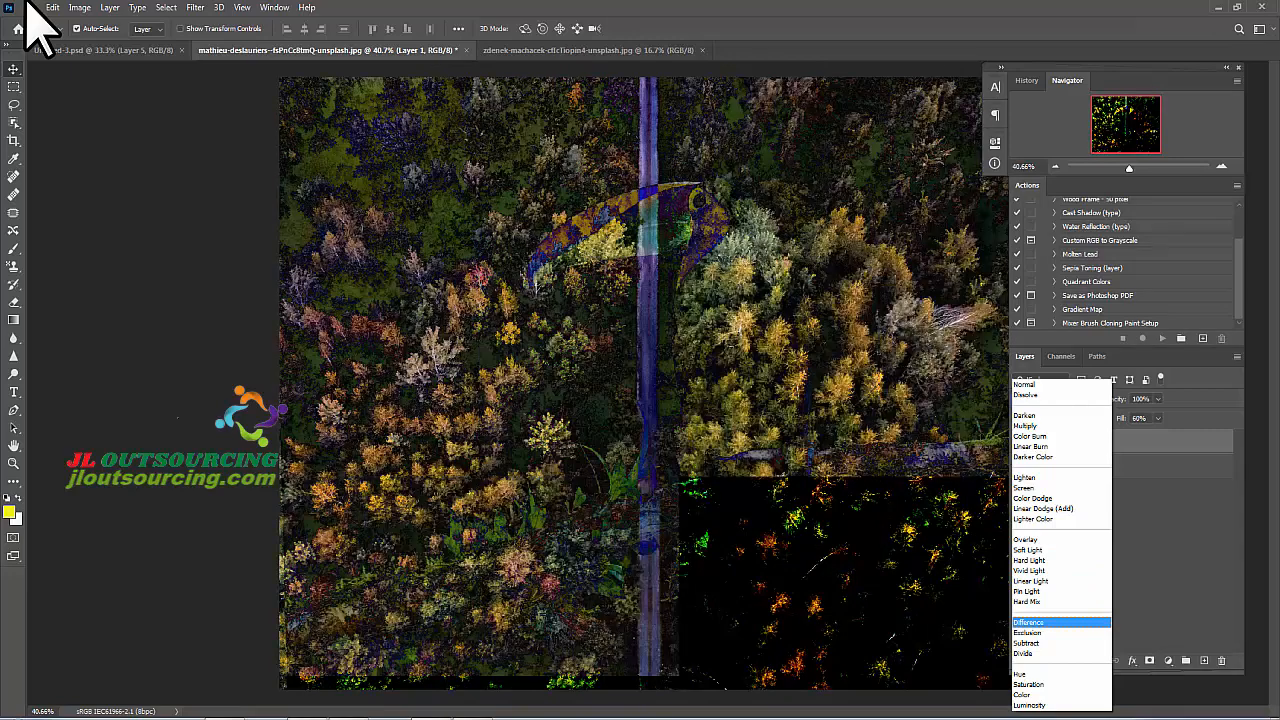
Preview the toucan layer's blend modes from Exclusion through Divide and apply Saturation.
key(Down)
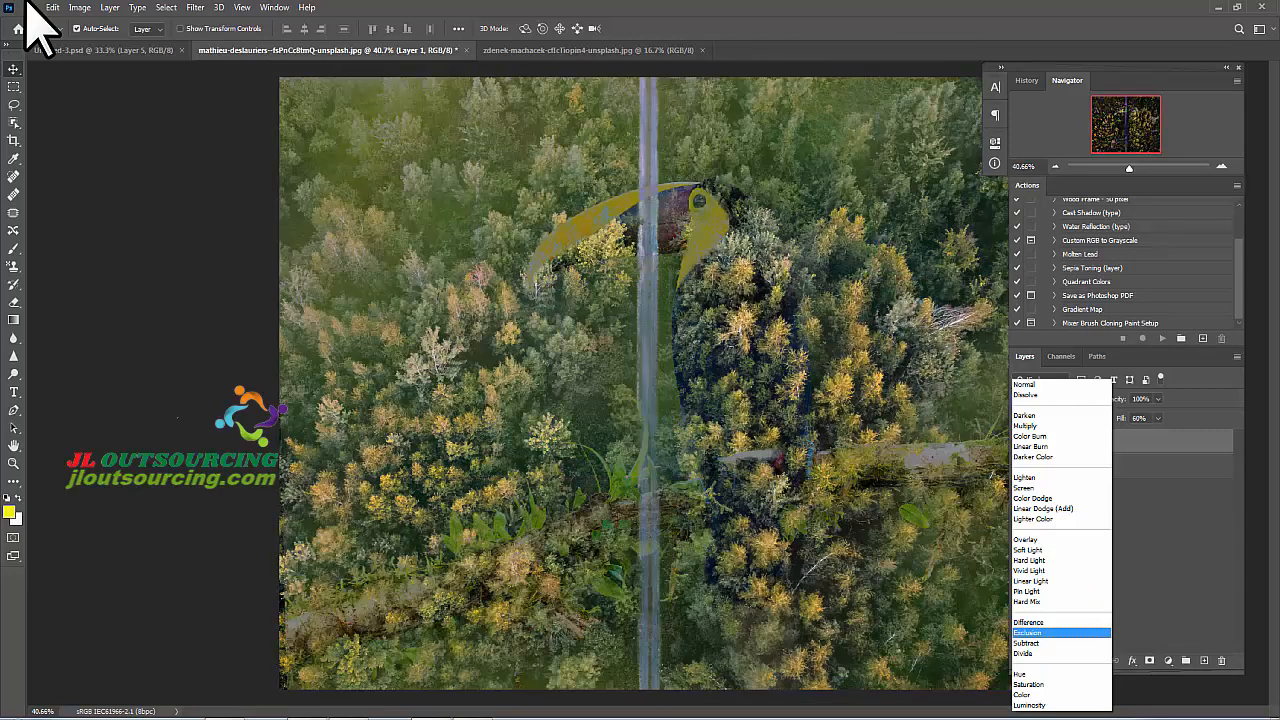
key(Down)
key(Down)
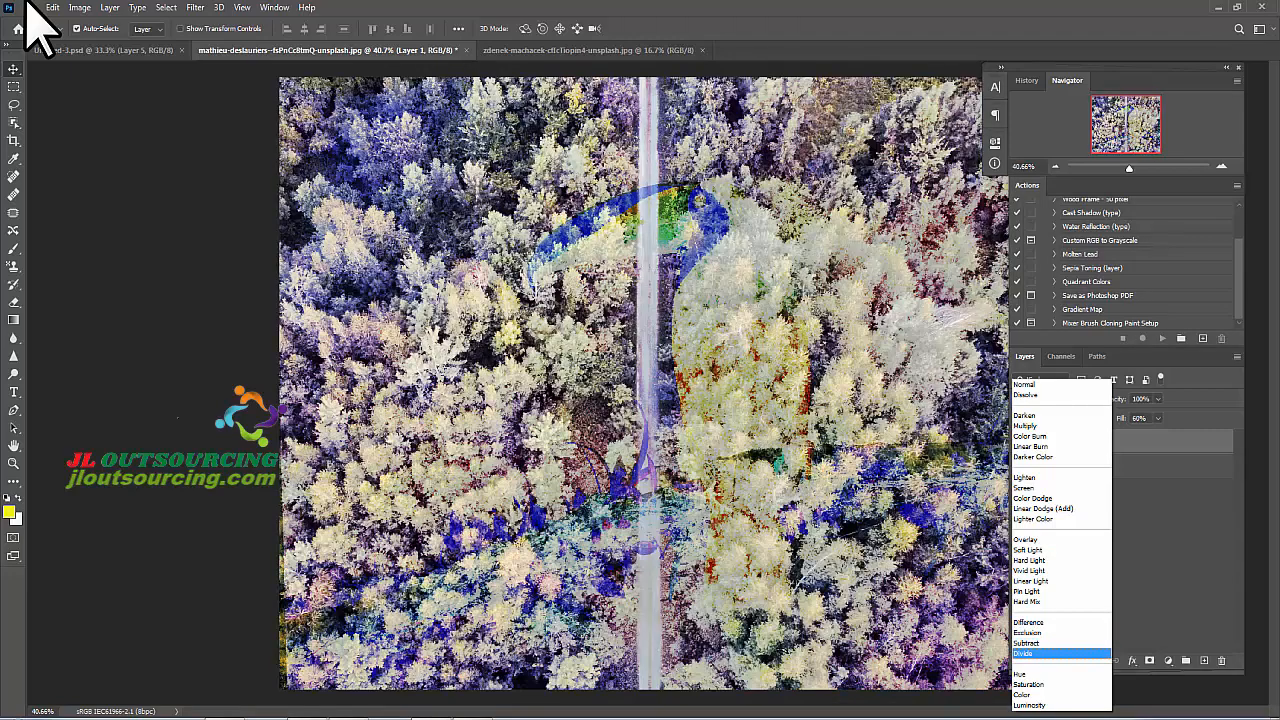
key(Down)
key(Down)
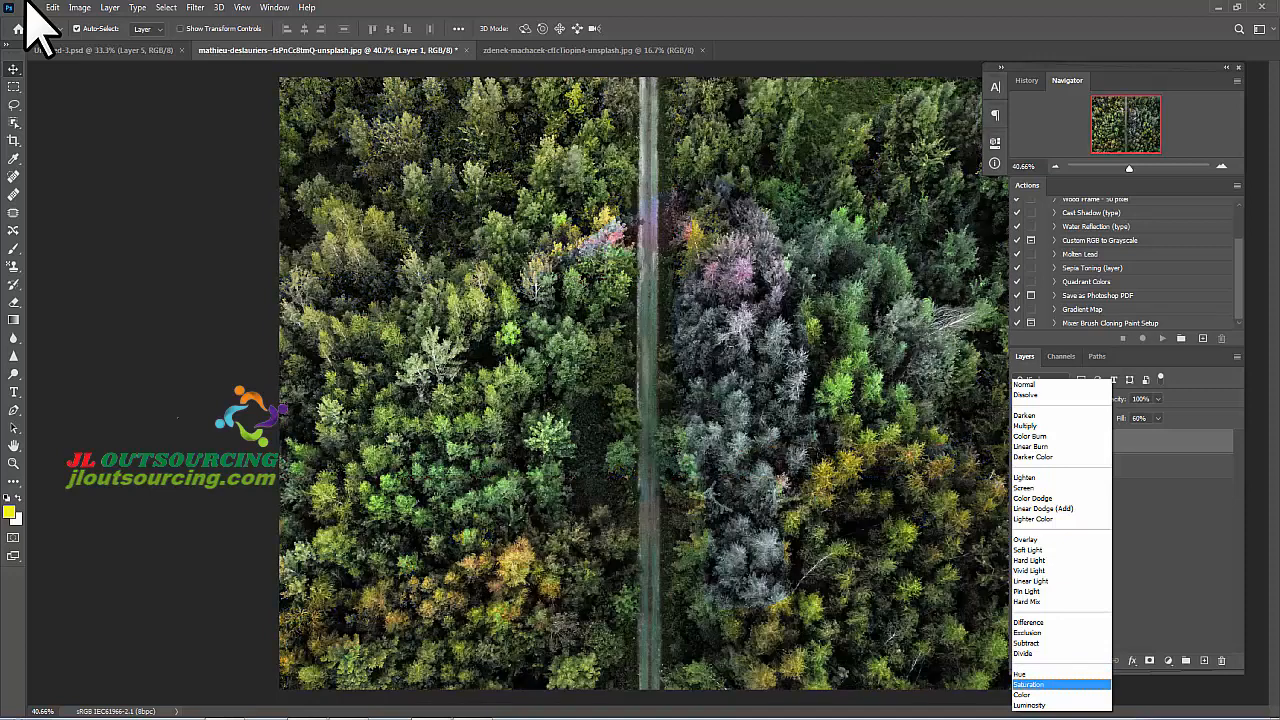
key(Return)
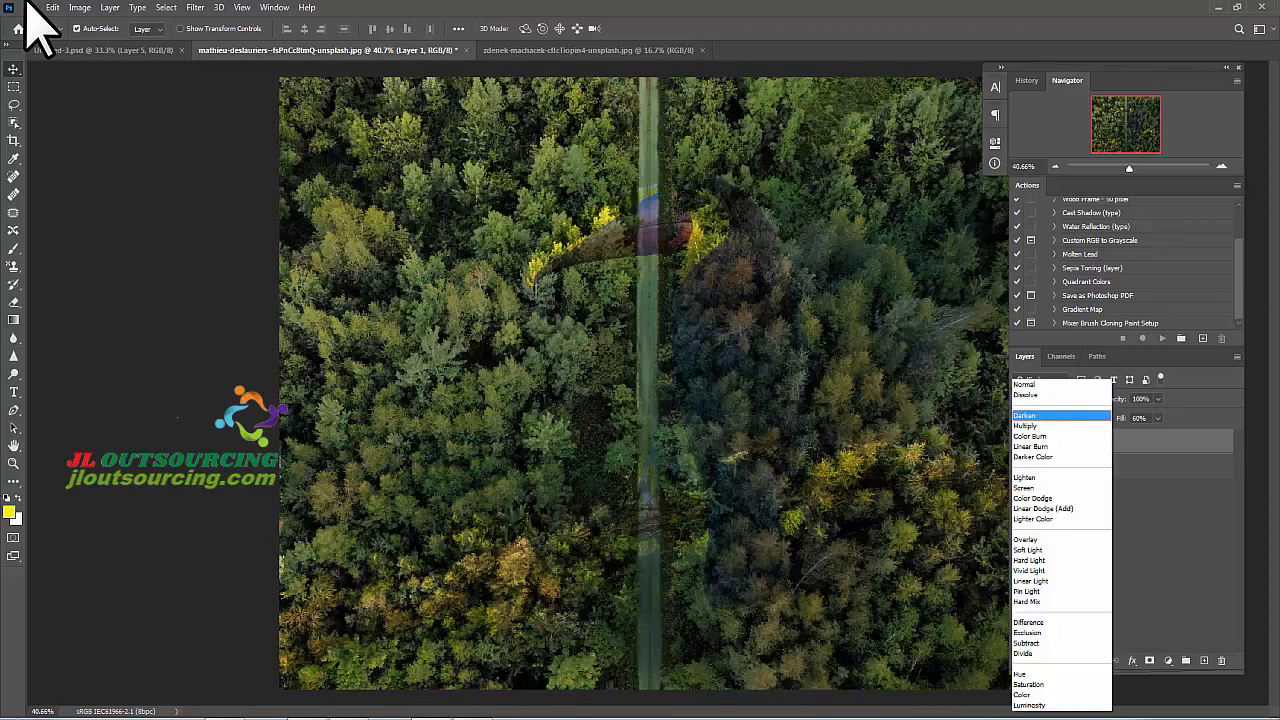
click(1028, 684)
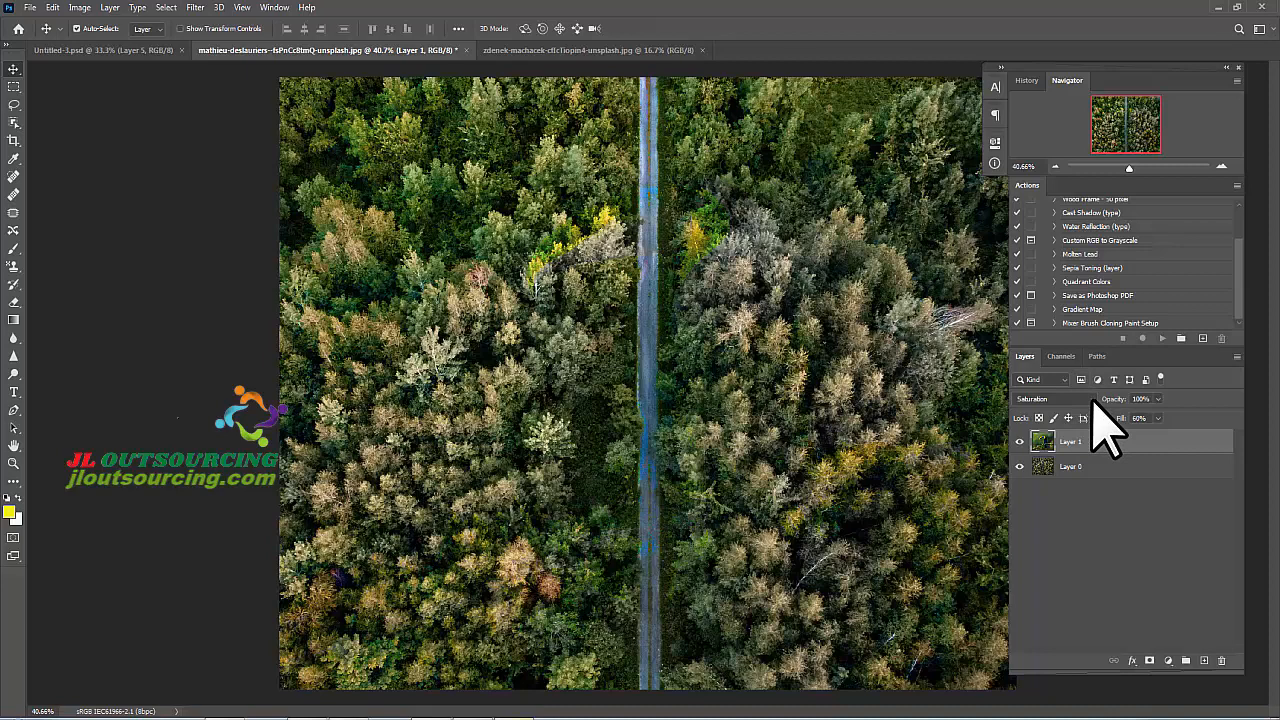
Compare the Lighten and Darken blend modes on the toucan layer.
click(1090, 399)
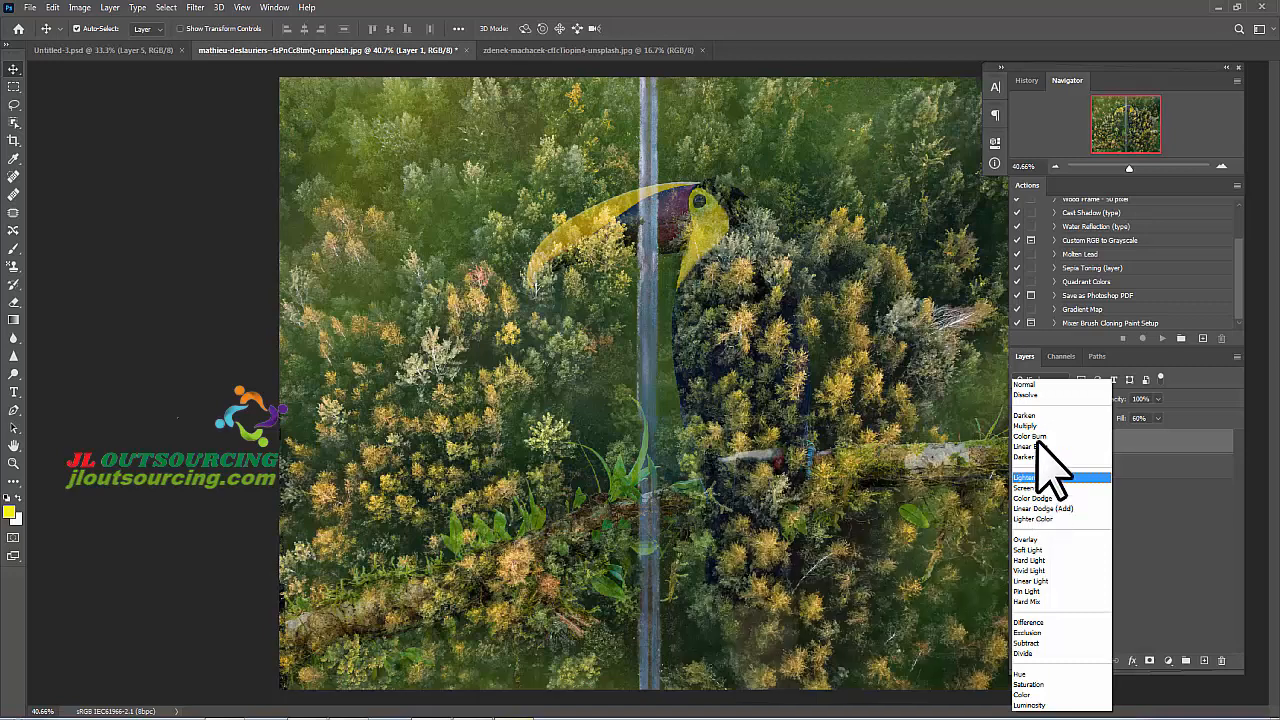
key(Up)
key(Up)
key(Up)
key(Up)
key(Up)
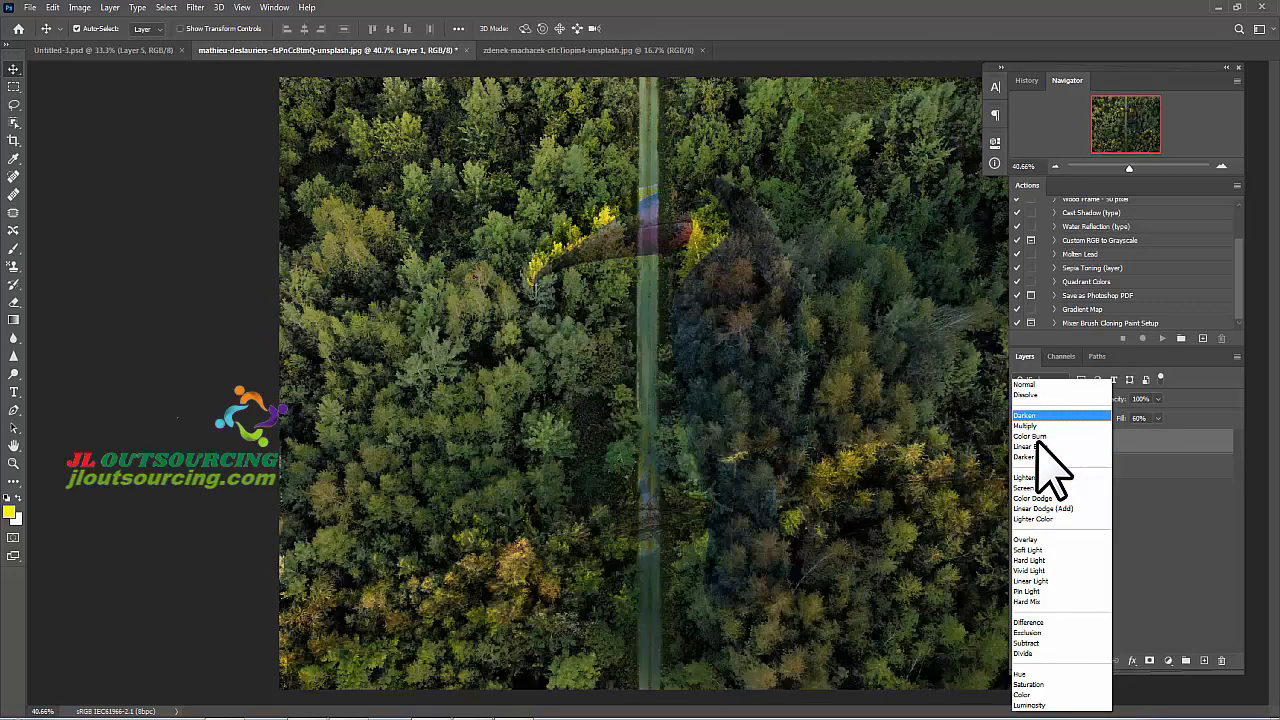
key(Down)
key(Down)
key(Down)
key(Down)
key(Down)
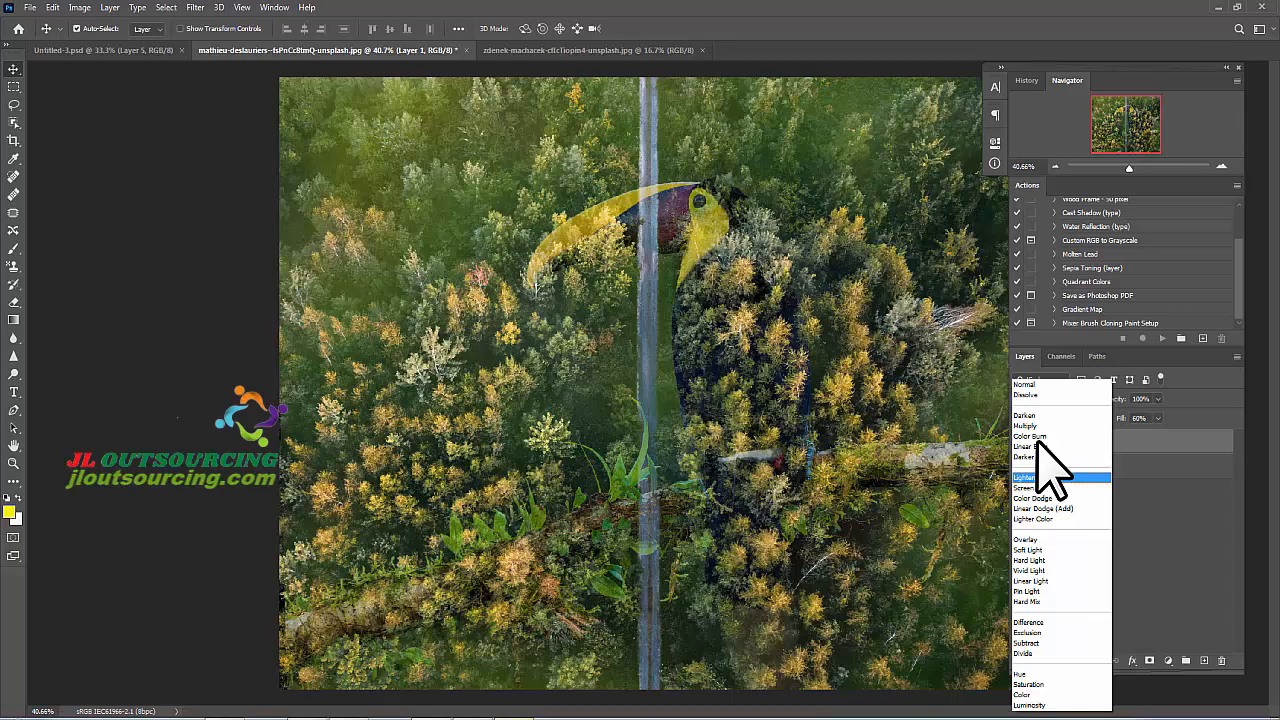
Preview the toucan layer's blend modes from Screen through Overlay to Pin Light and beyond.
key(Down)
key(Down)
key(Down)
key(Down)
key(Down)
key(Down)
key(Down)
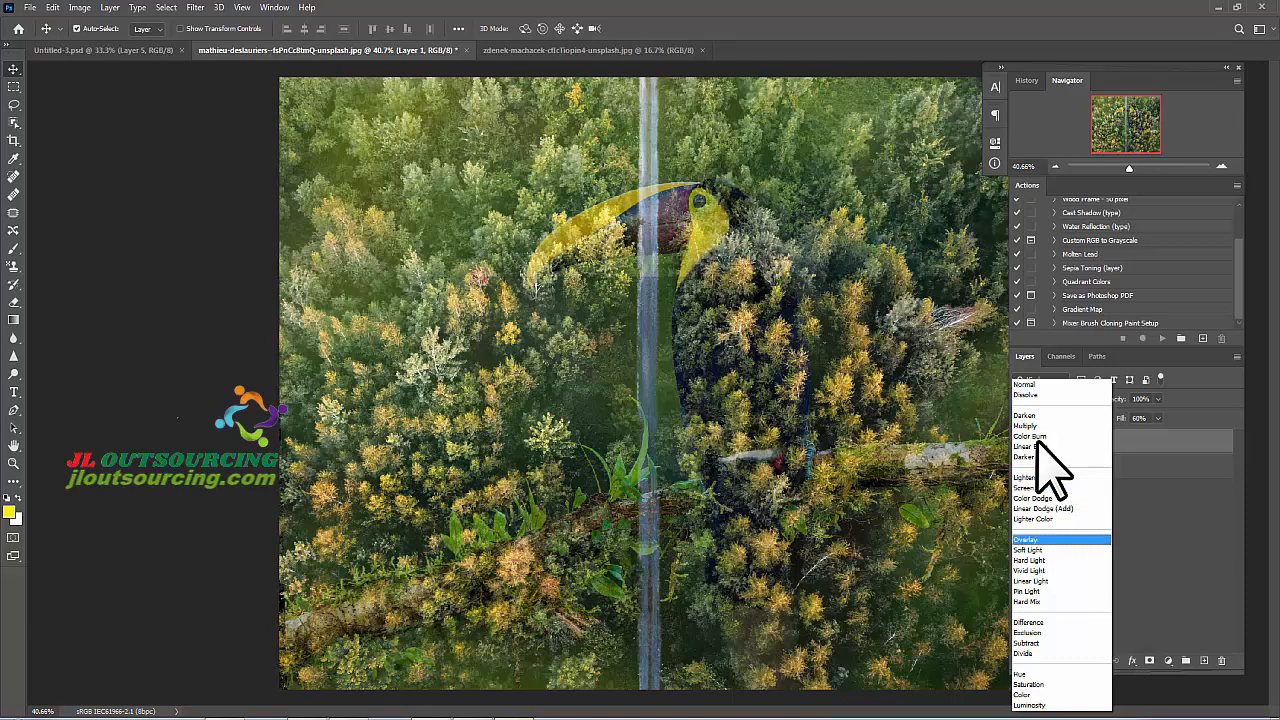
key(Down)
key(Down)
key(Down)
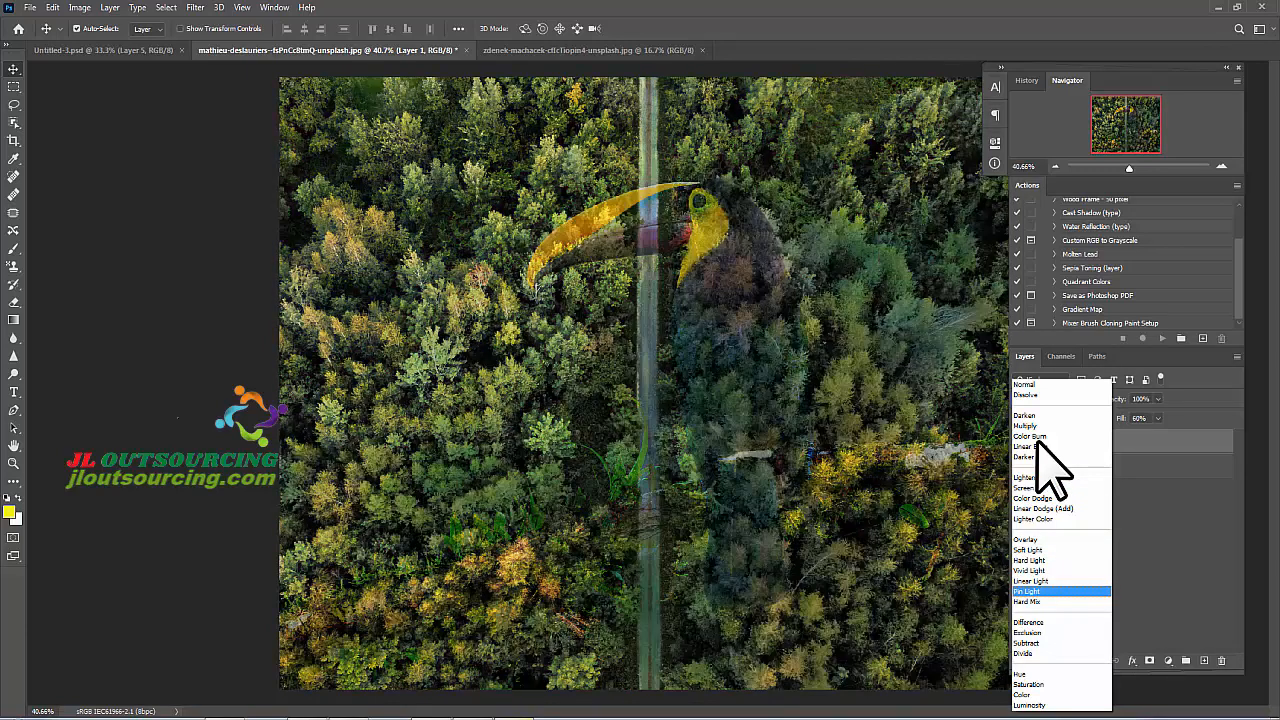
key(Down)
key(Down)
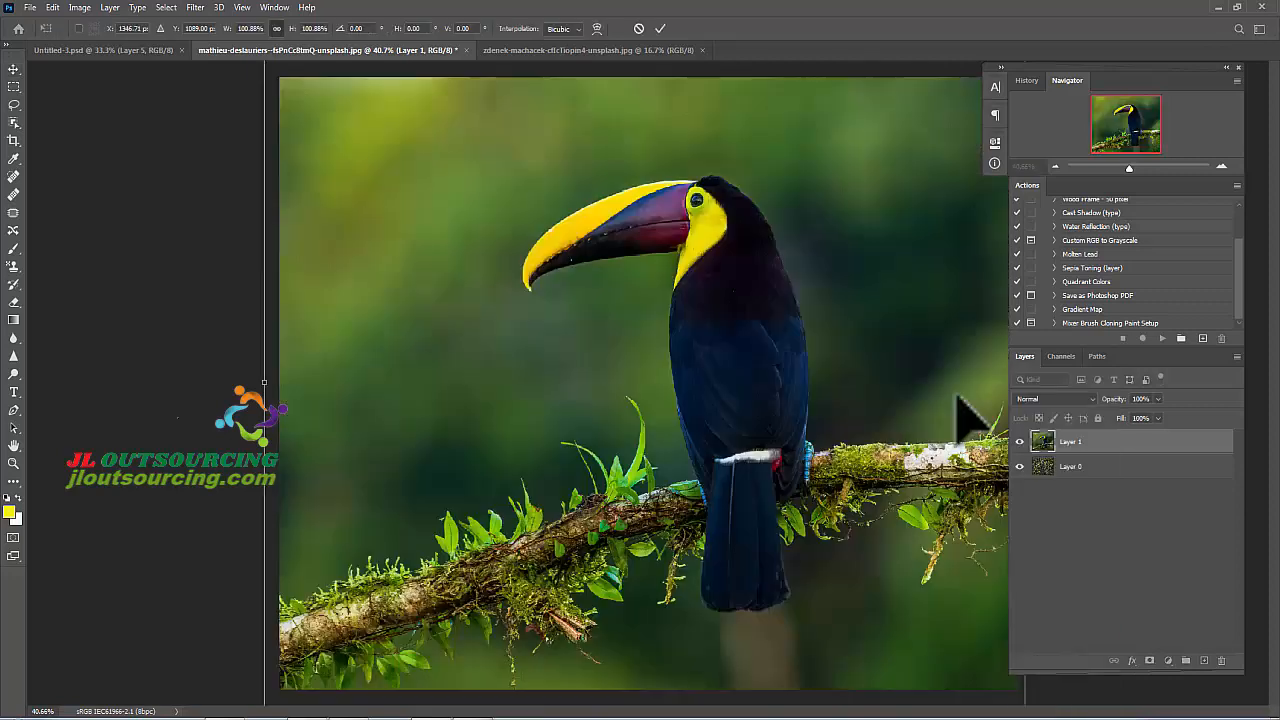
Delete the toucan layer from the forest road image.
click(1093, 400)
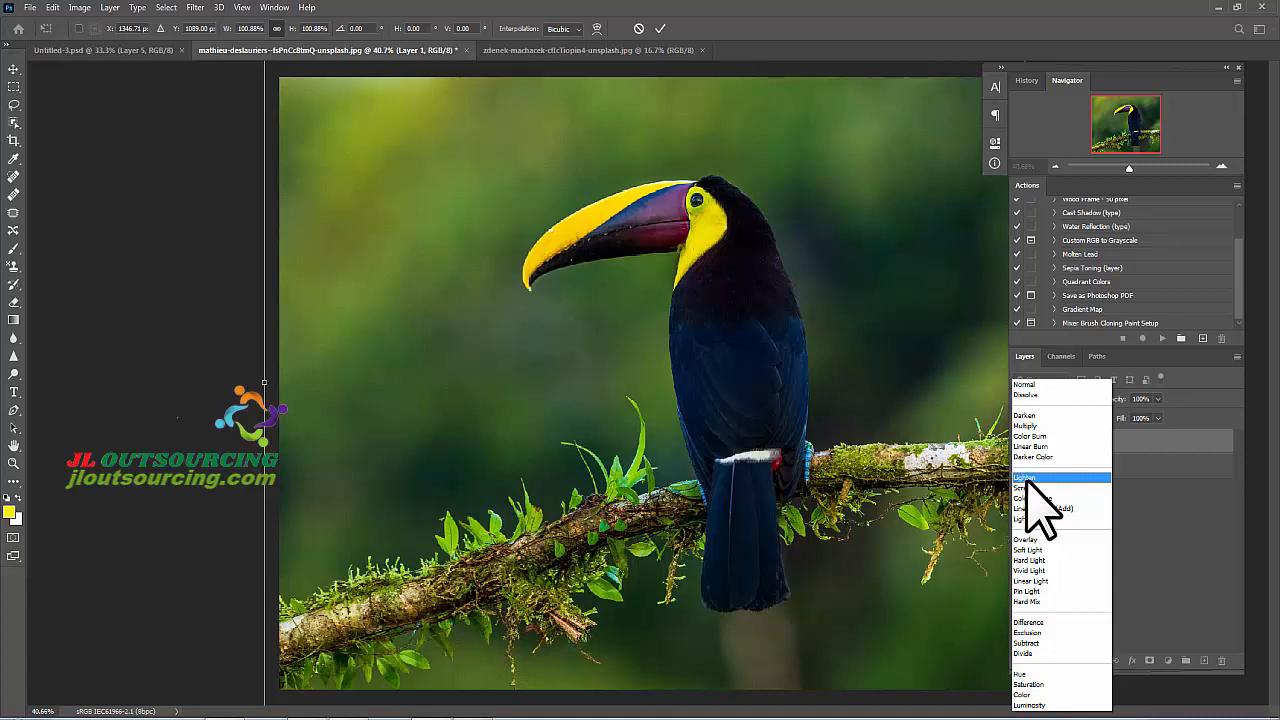
click(914, 386)
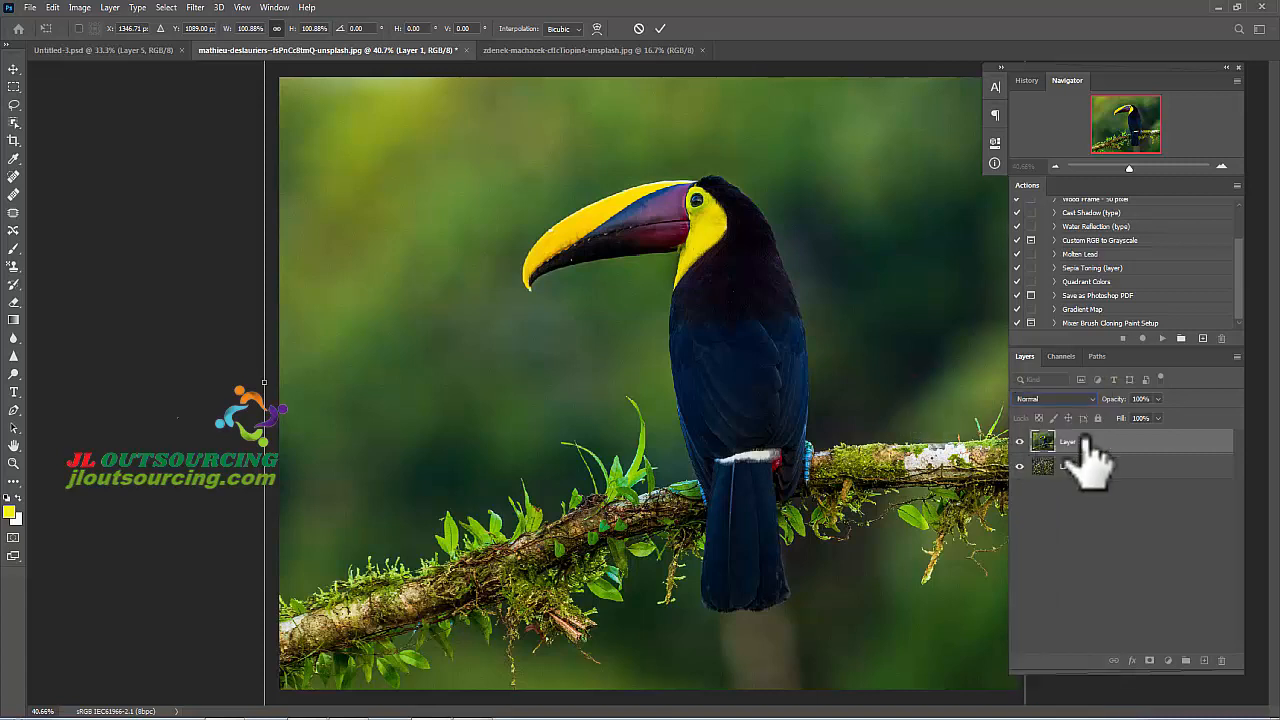
key(Delete)
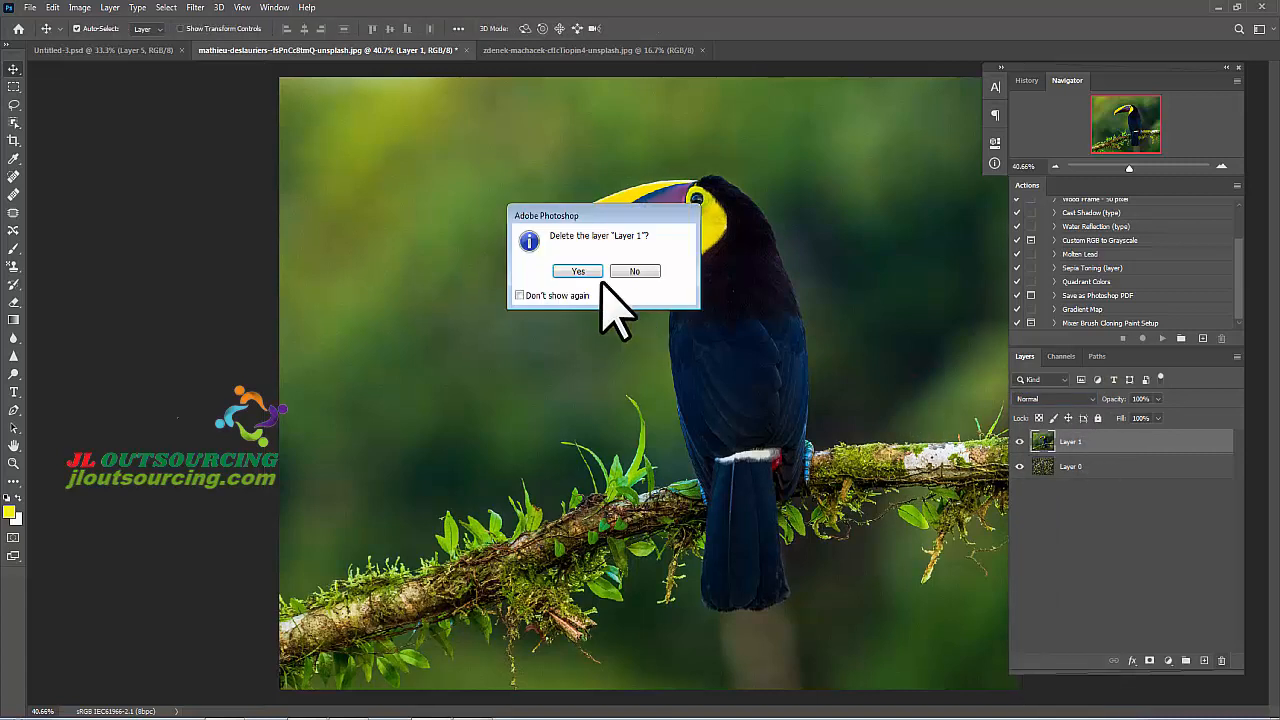
click(586, 267)
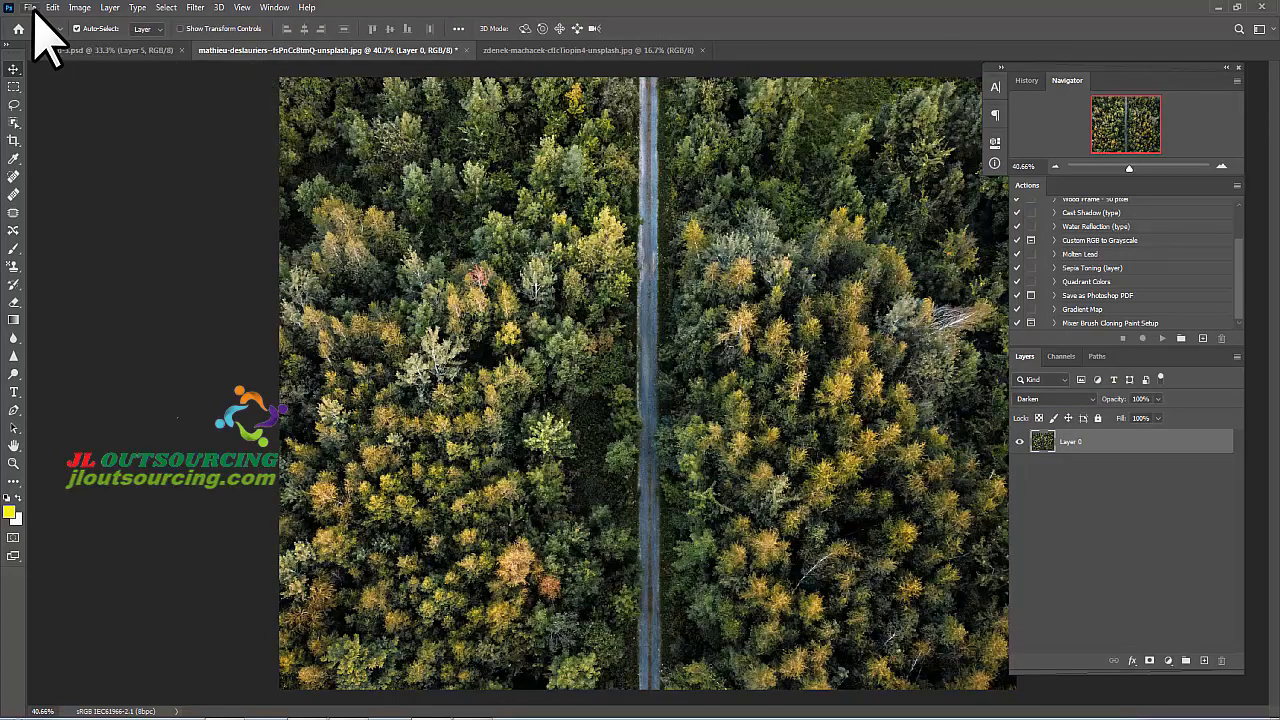
Open download.png and bring its black-and-white ornament into the forest road image as a layer.
key(ctrl+o)
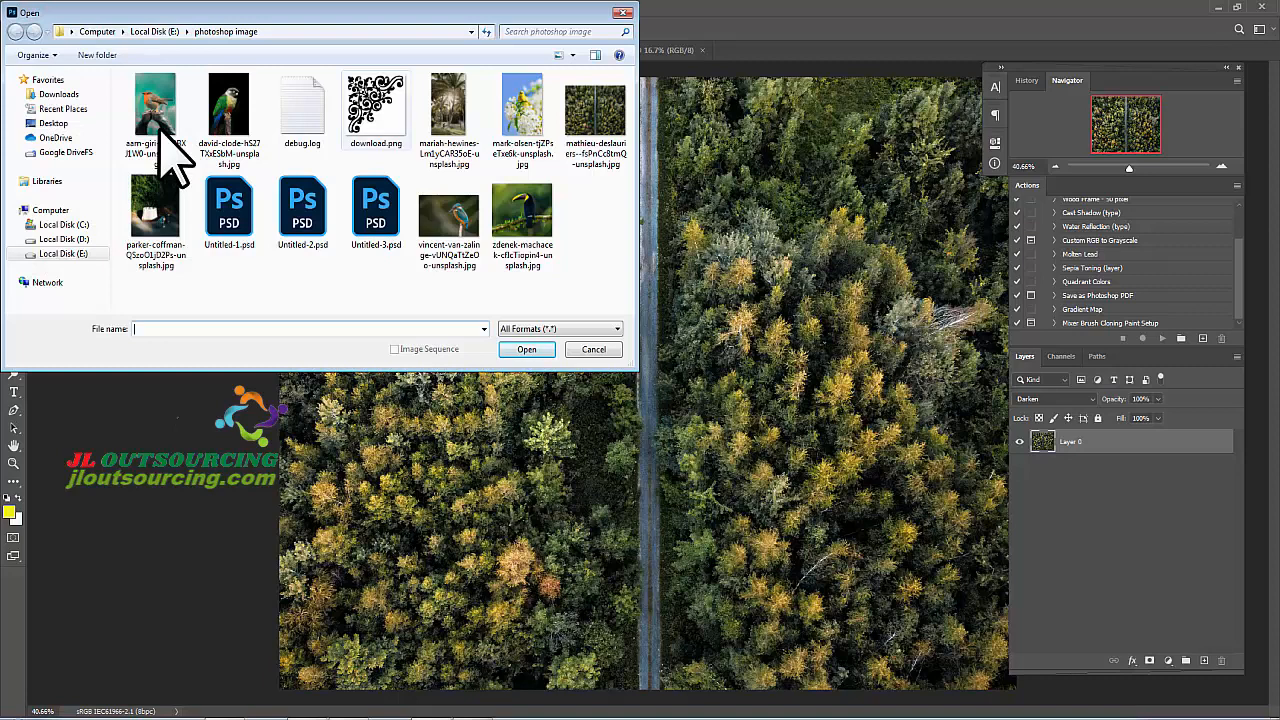
key(Return)
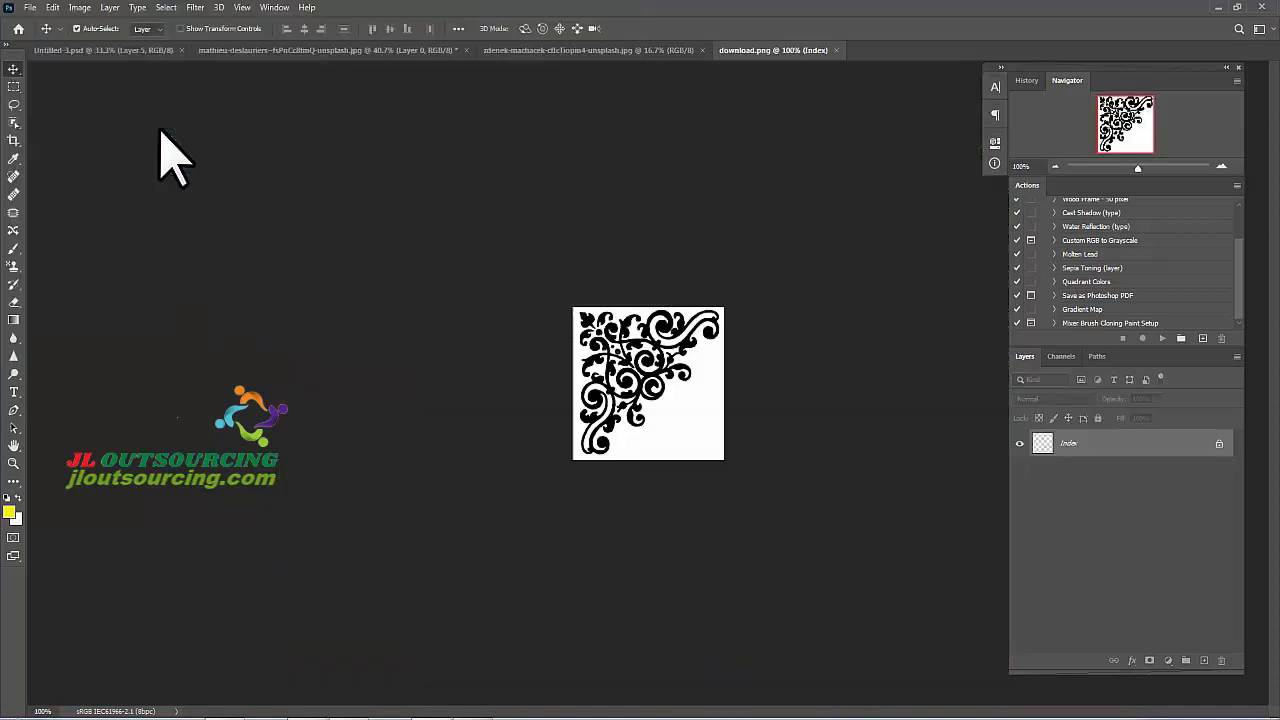
drag(625, 372, 350, 50)
drag(158, 130, 160, 129)
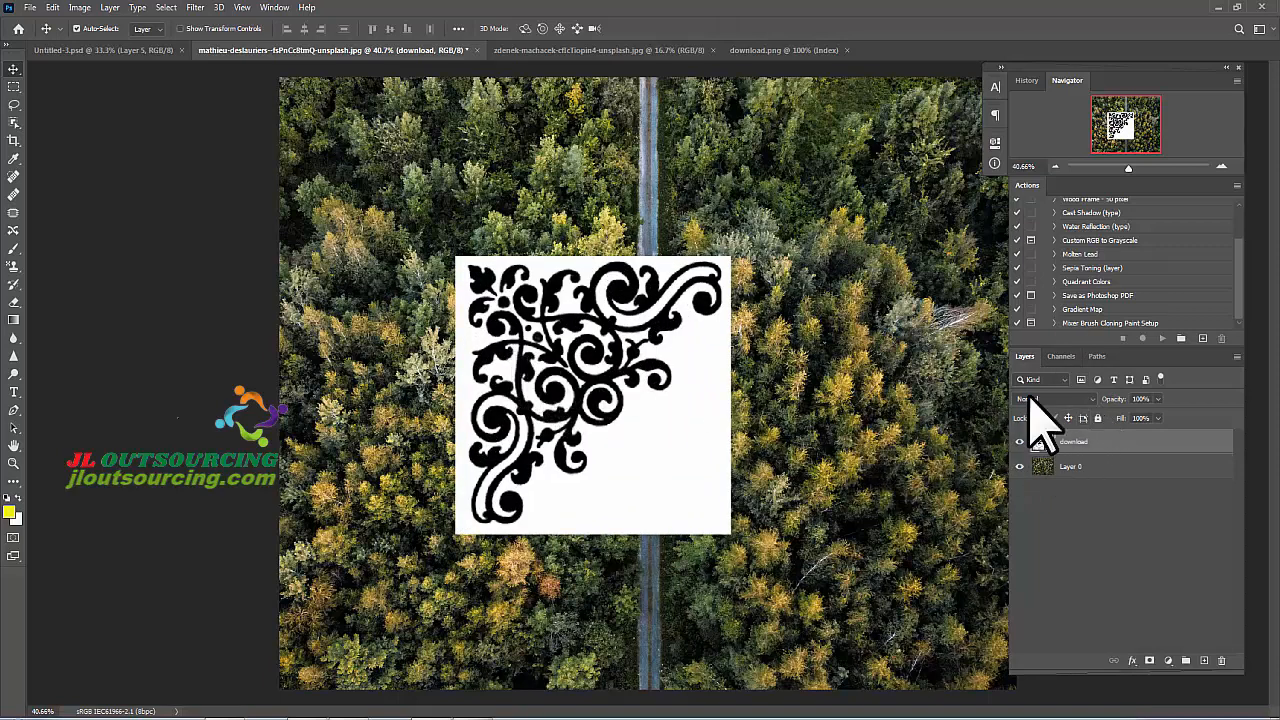
Apply the Darken and Lighten blend modes to the ornament layer for comparison, and restore it to Normal.
click(1090, 400)
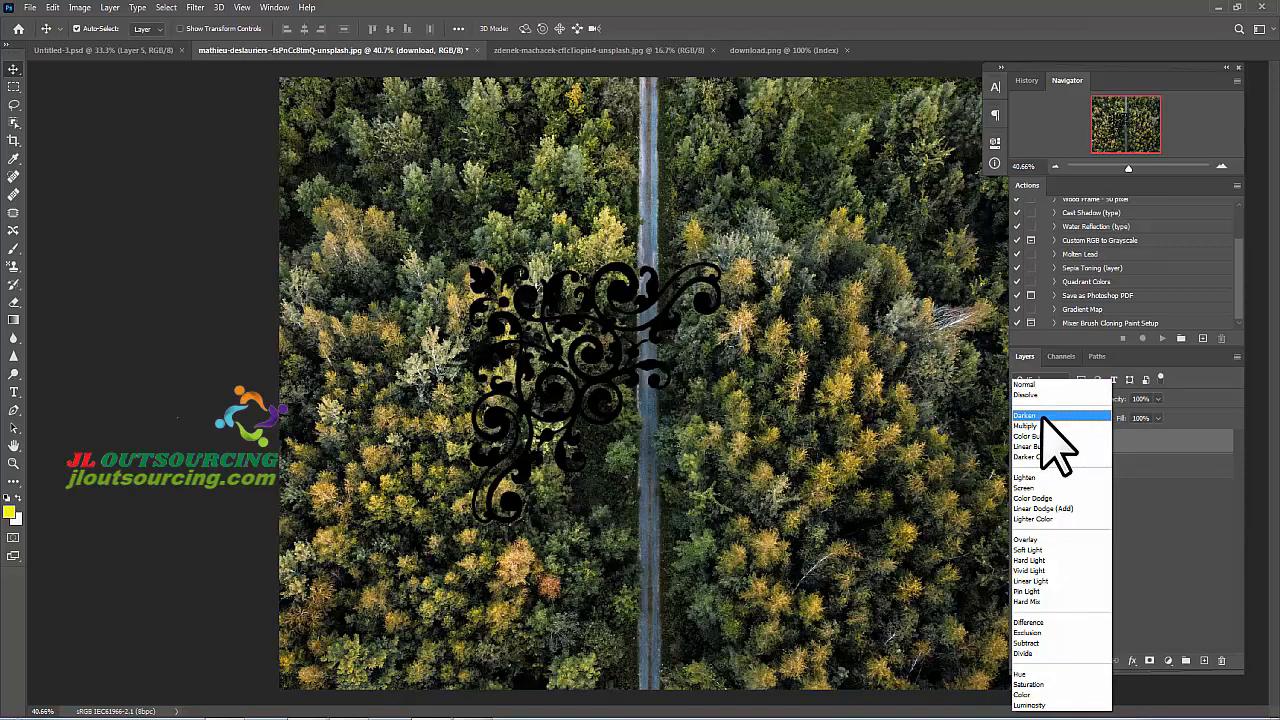
click(1044, 420)
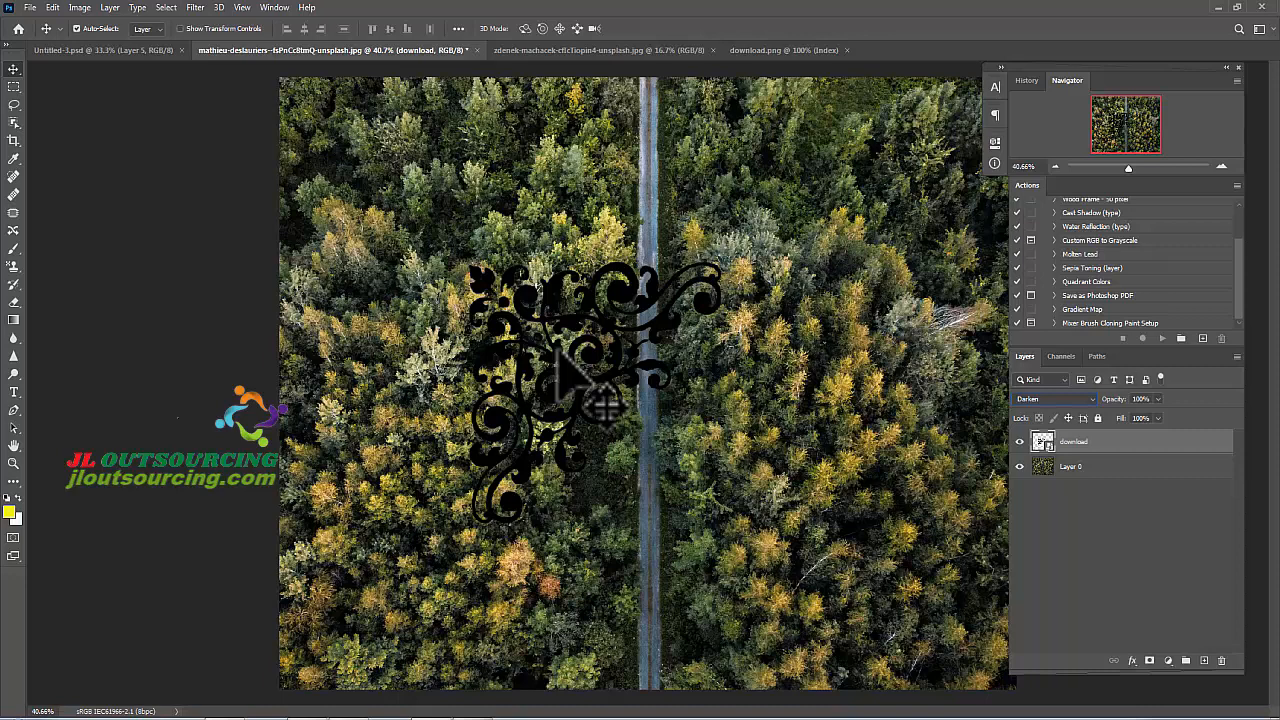
click(1056, 399)
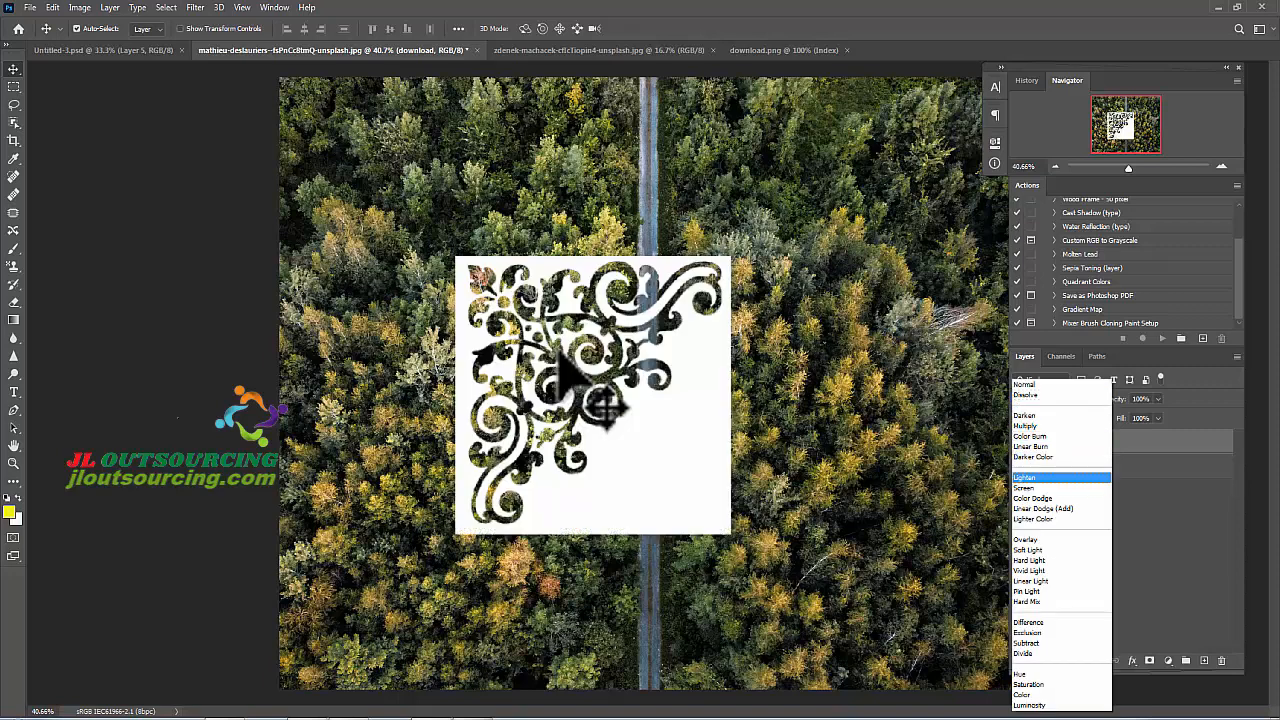
click(1026, 478)
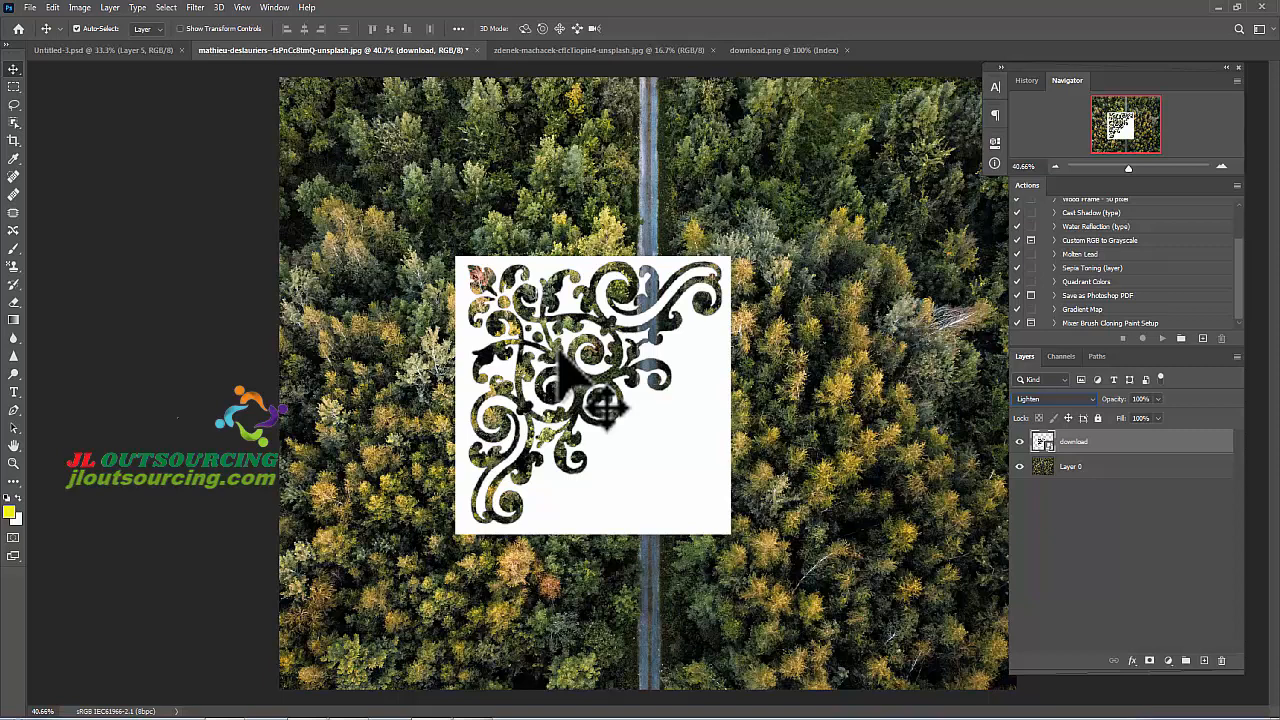
click(1089, 399)
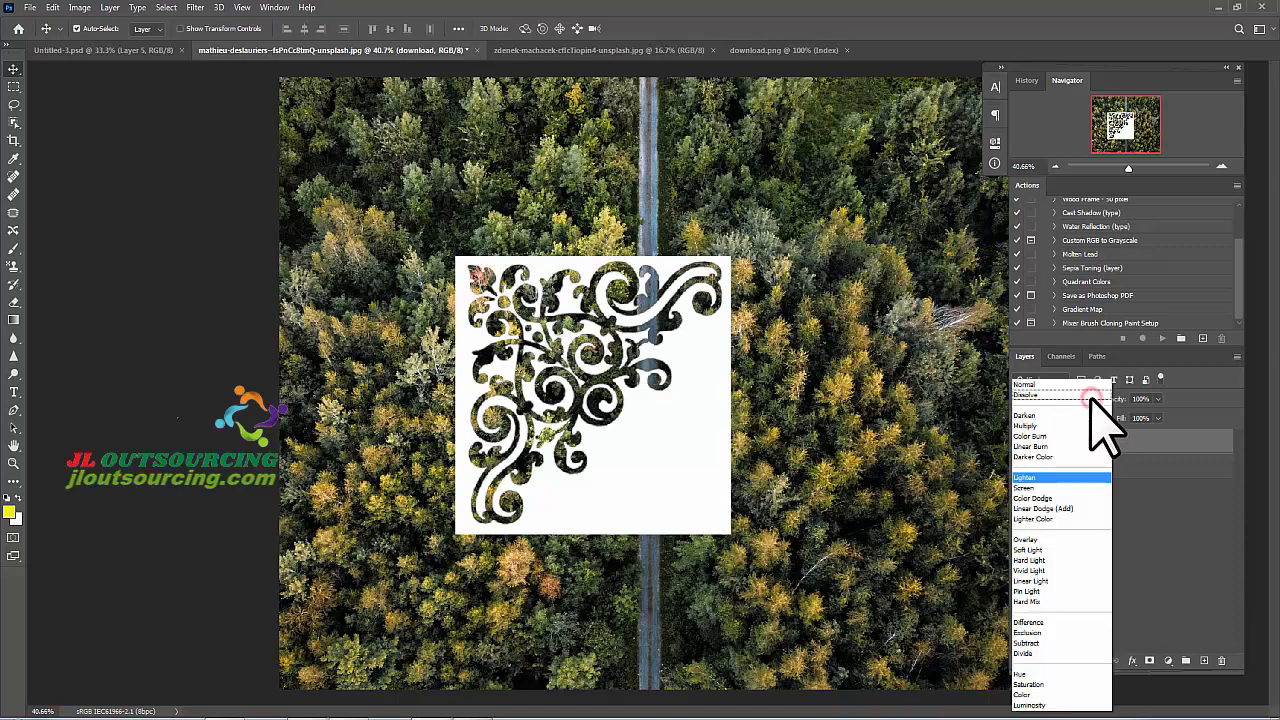
click(1036, 388)
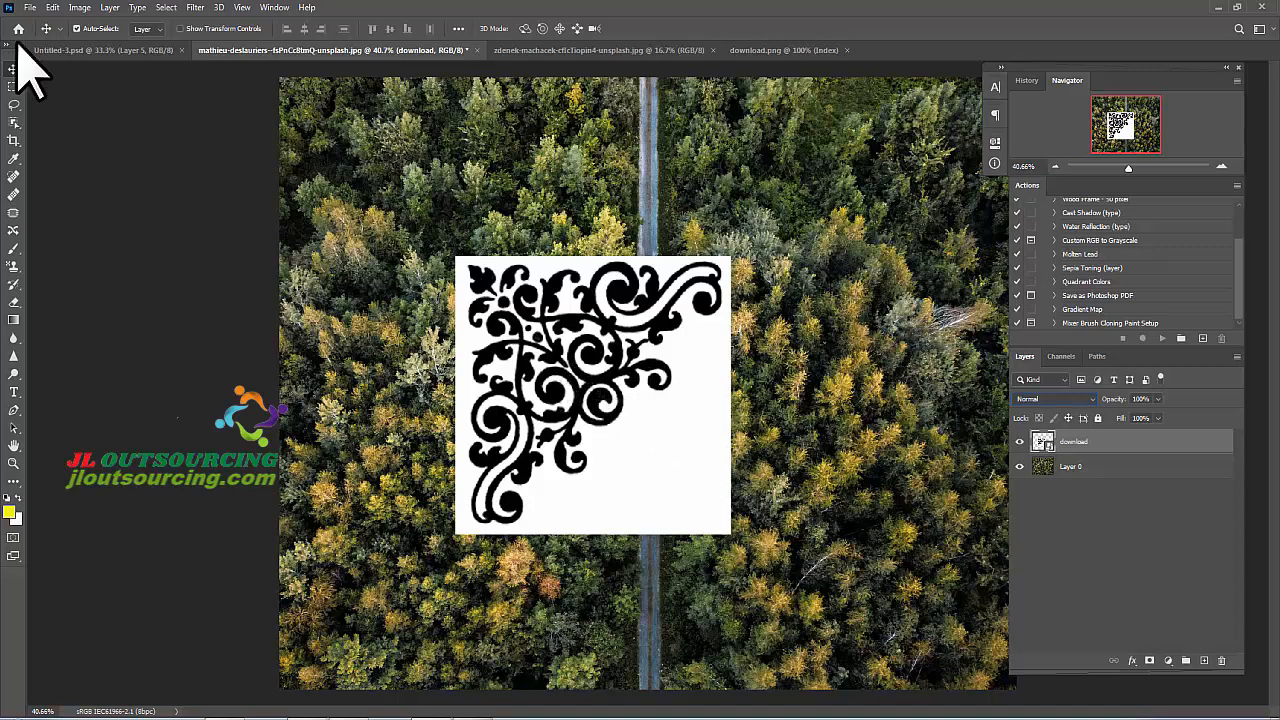
Invert the colors of the download ornament layer with the Invert adjustment.
click(80, 9)
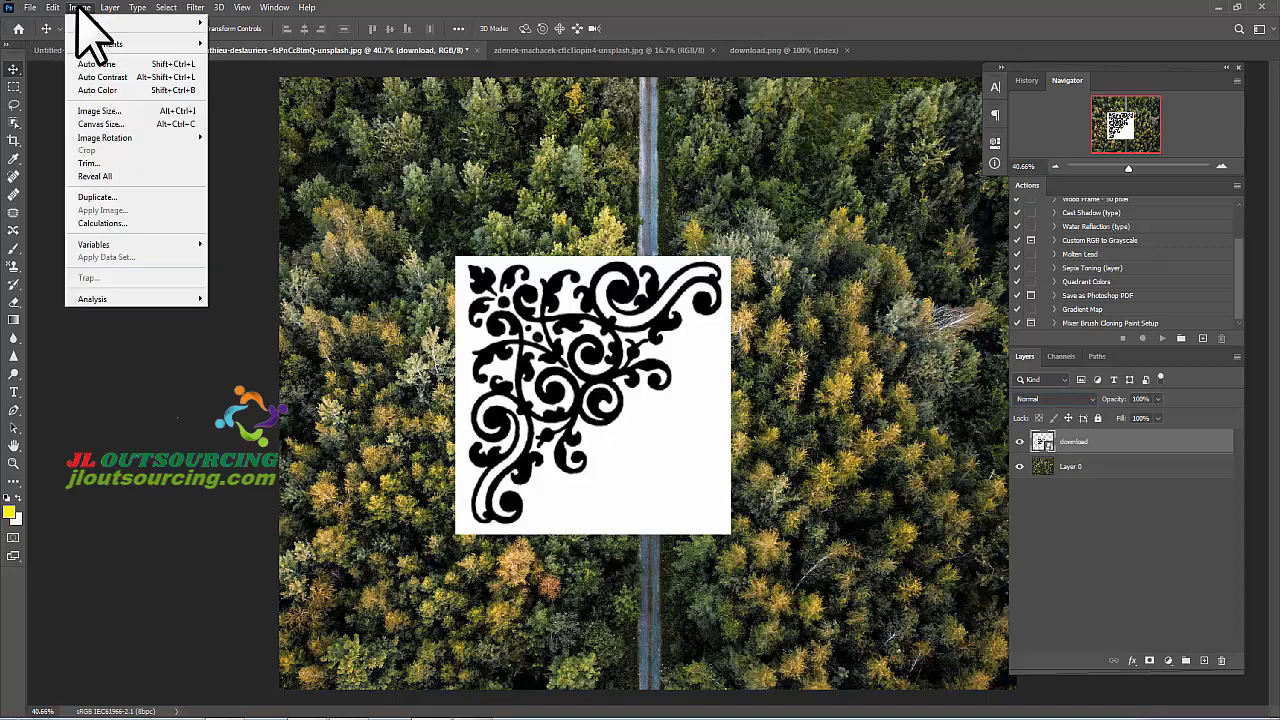
mouse_move(90, 45)
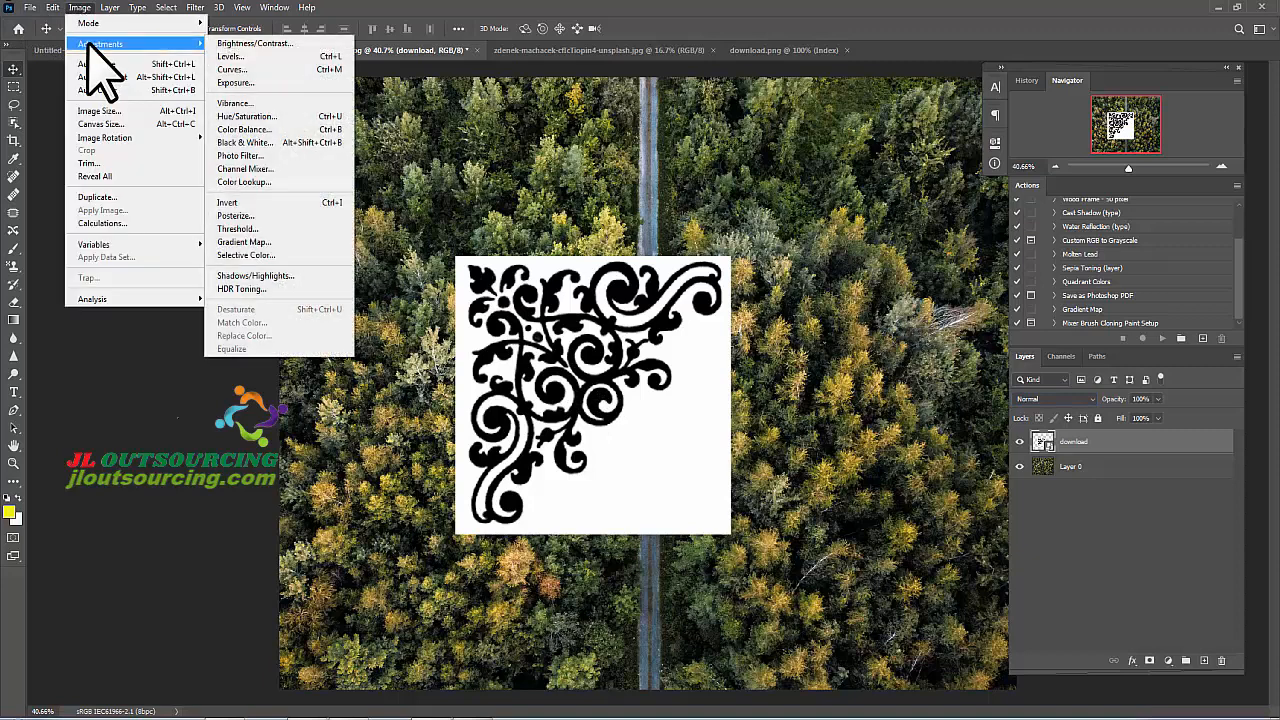
click(241, 203)
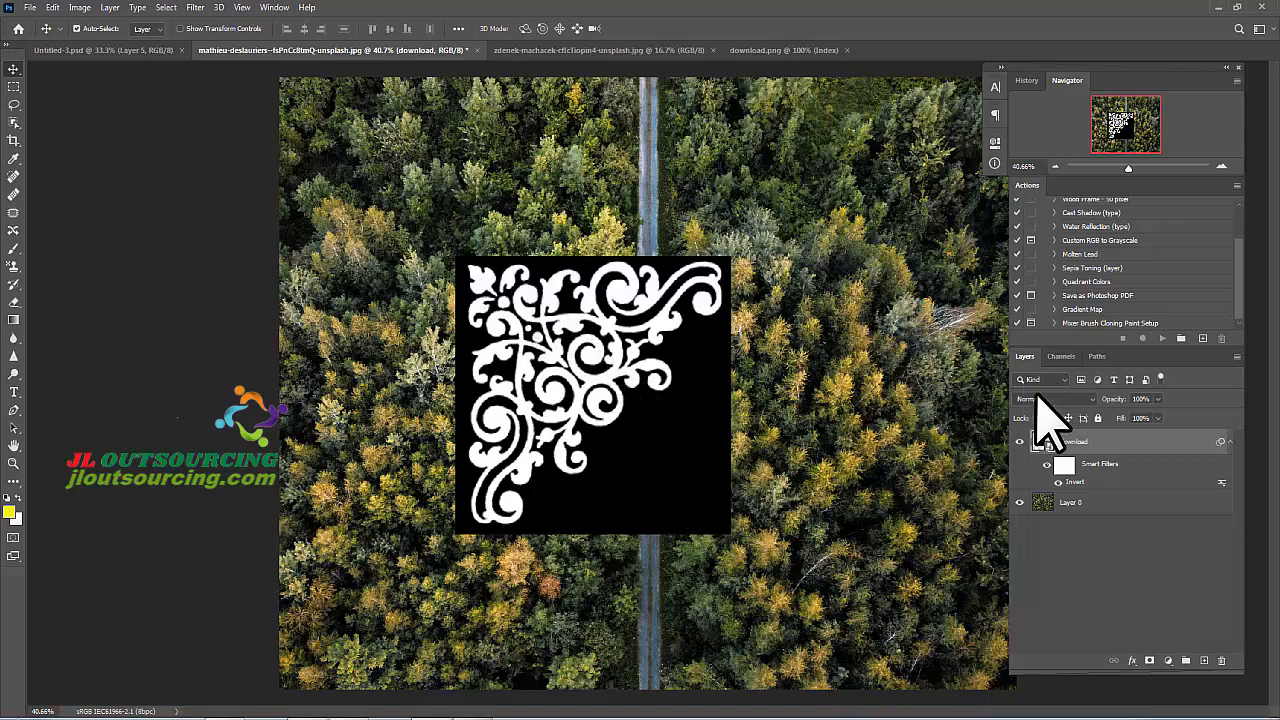
Try the Darken blend mode on the inverted ornament layer, set it to Lighten, and move the ornament down and right across the forest.
click(1093, 398)
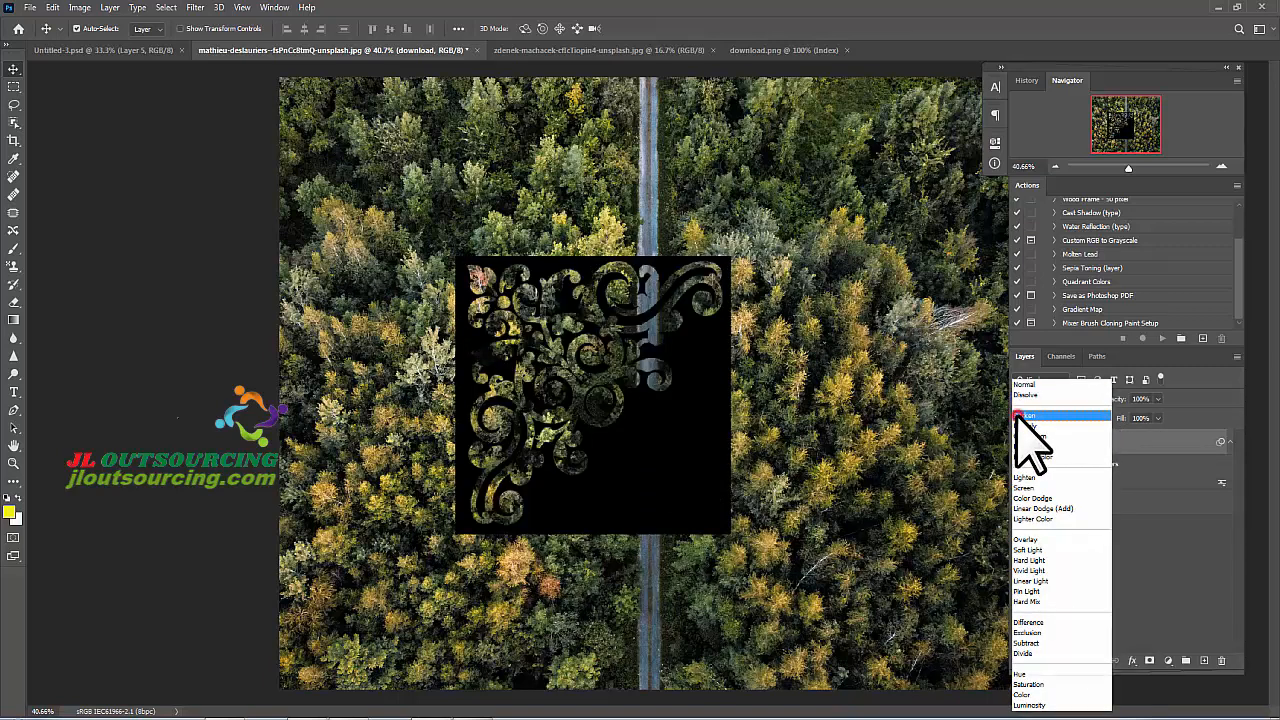
click(1022, 416)
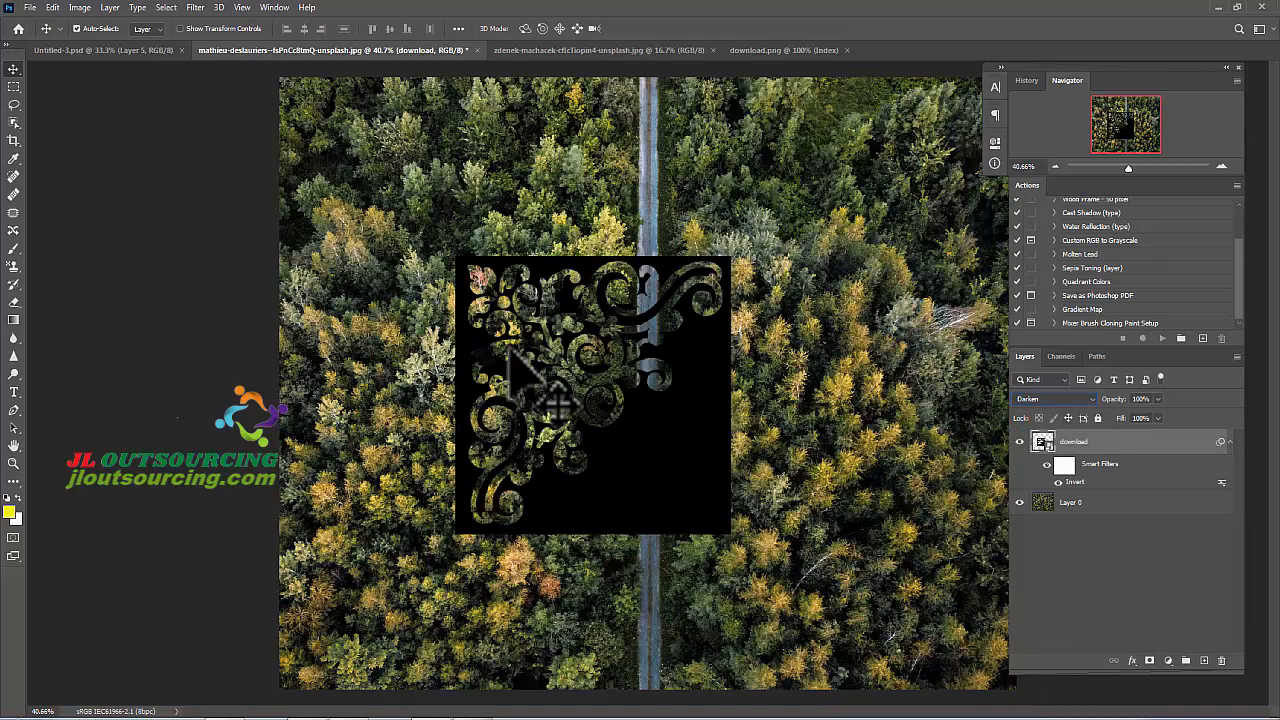
click(1055, 398)
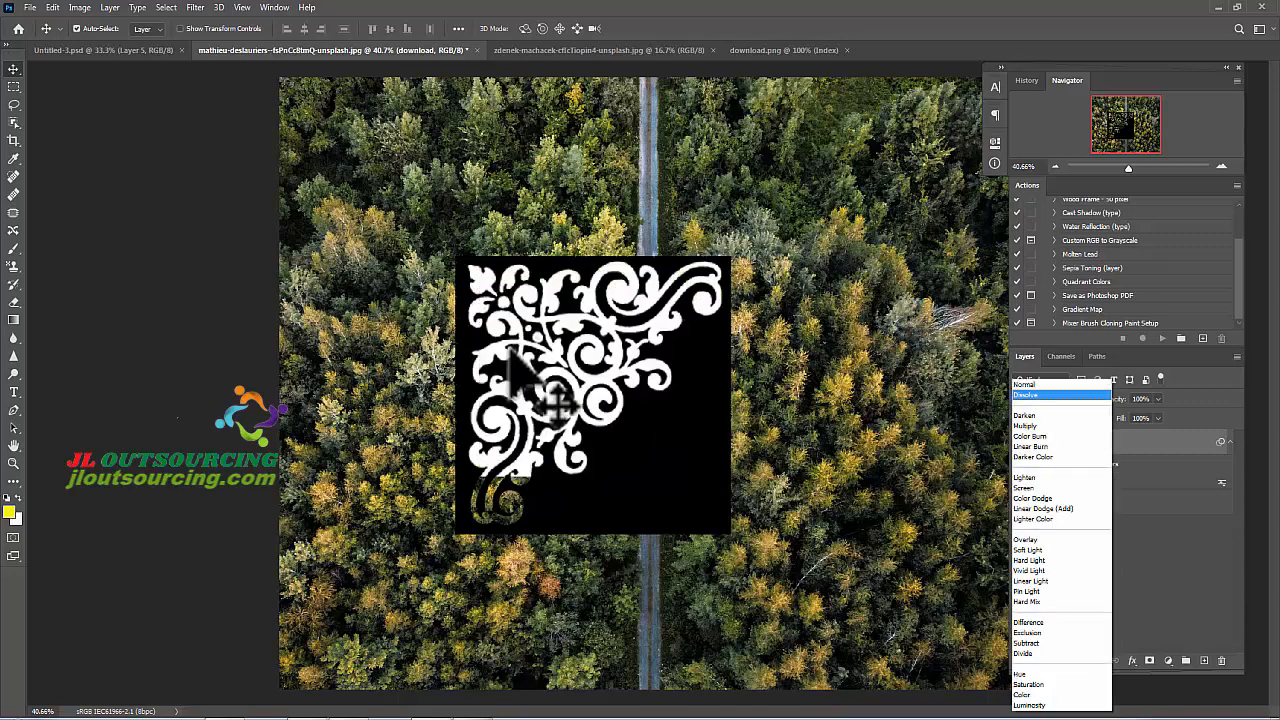
click(1060, 477)
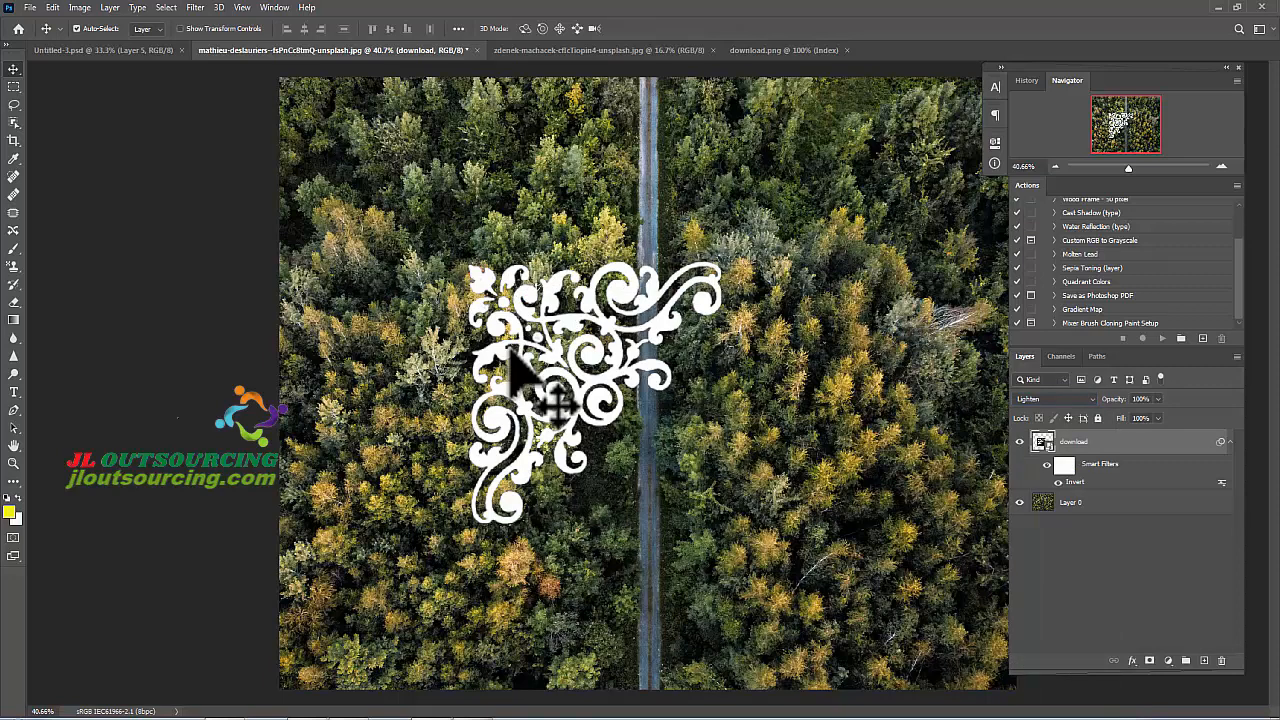
mouse_move(510, 350)
mouse_down()
mouse_move(656, 413)
mouse_move(754, 558)
mouse_move(812, 608)
mouse_up()
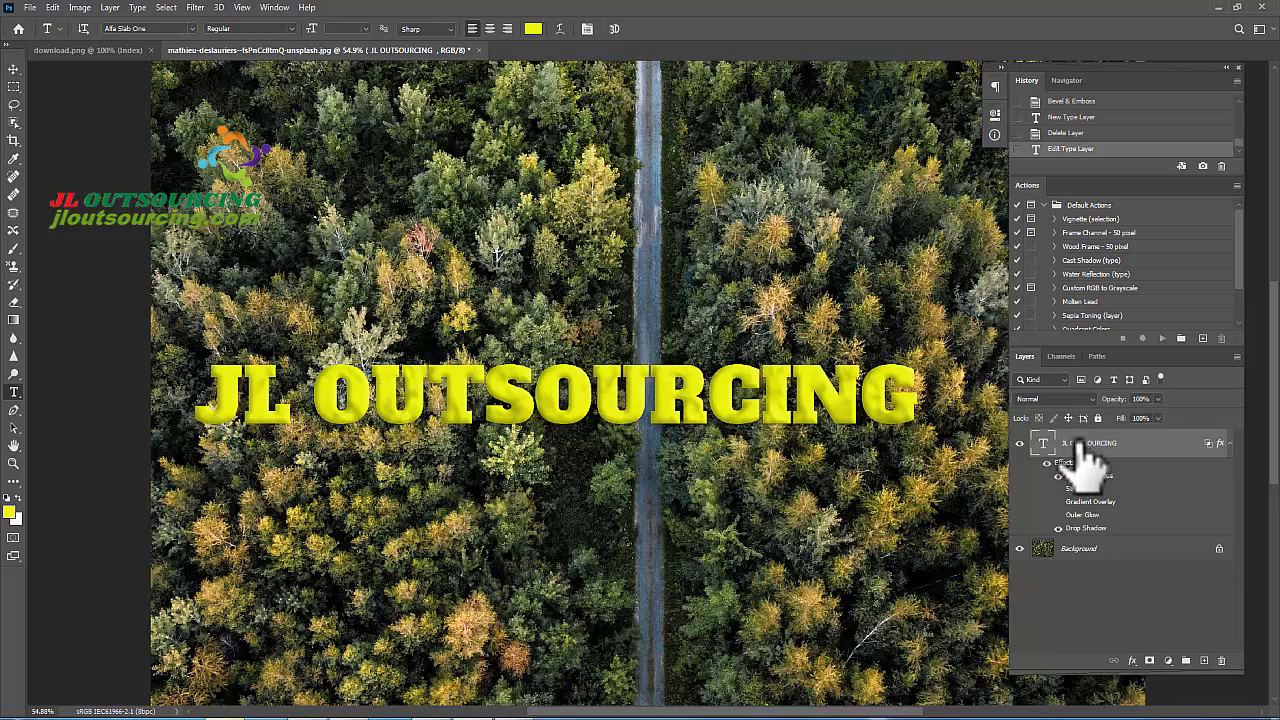
Lower the JL OUTSOURCING text layer's opacity to 0%, and restore it to 100%.
click(1158, 399)
drag(1157, 418, 1095, 420)
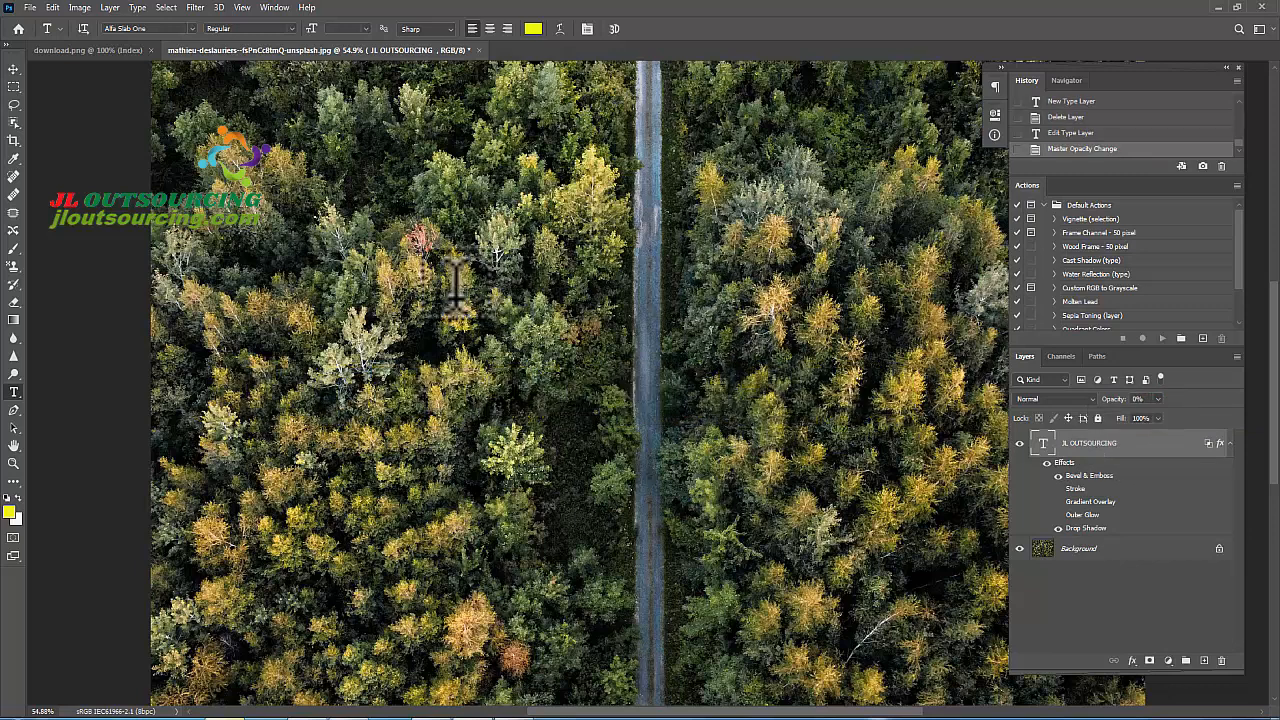
click(1158, 418)
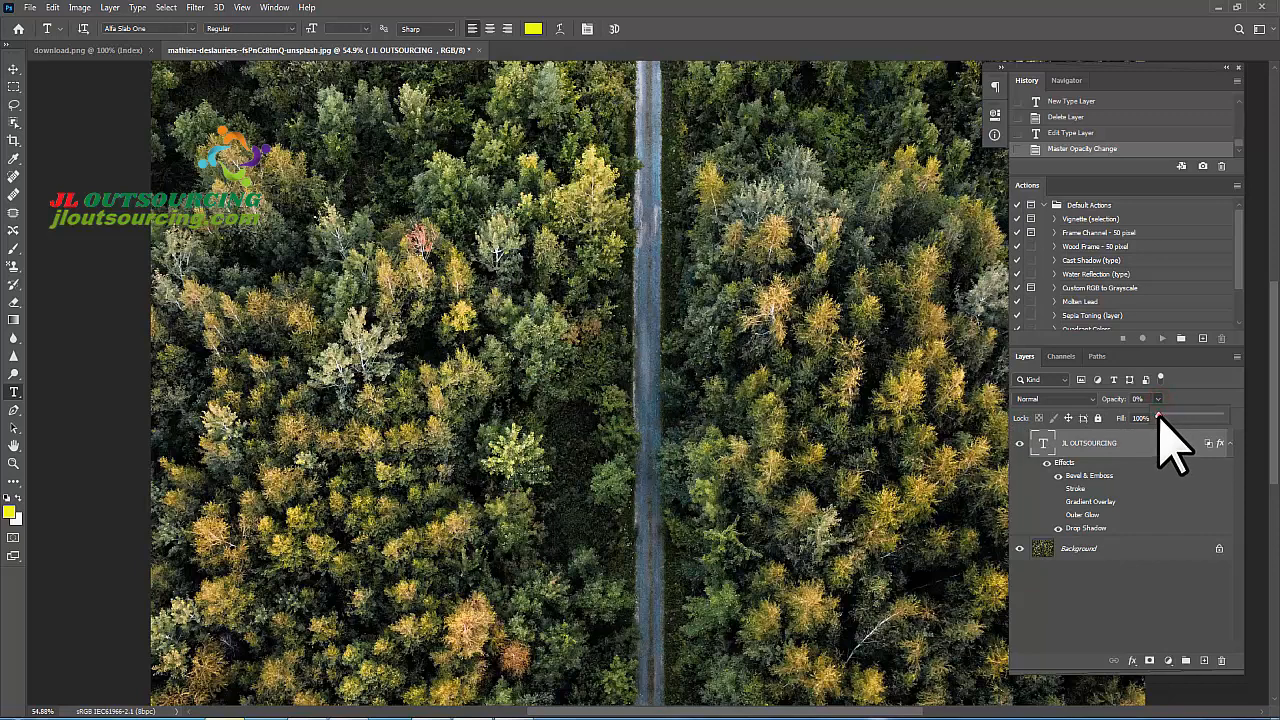
drag(1158, 416, 1240, 419)
click(1216, 383)
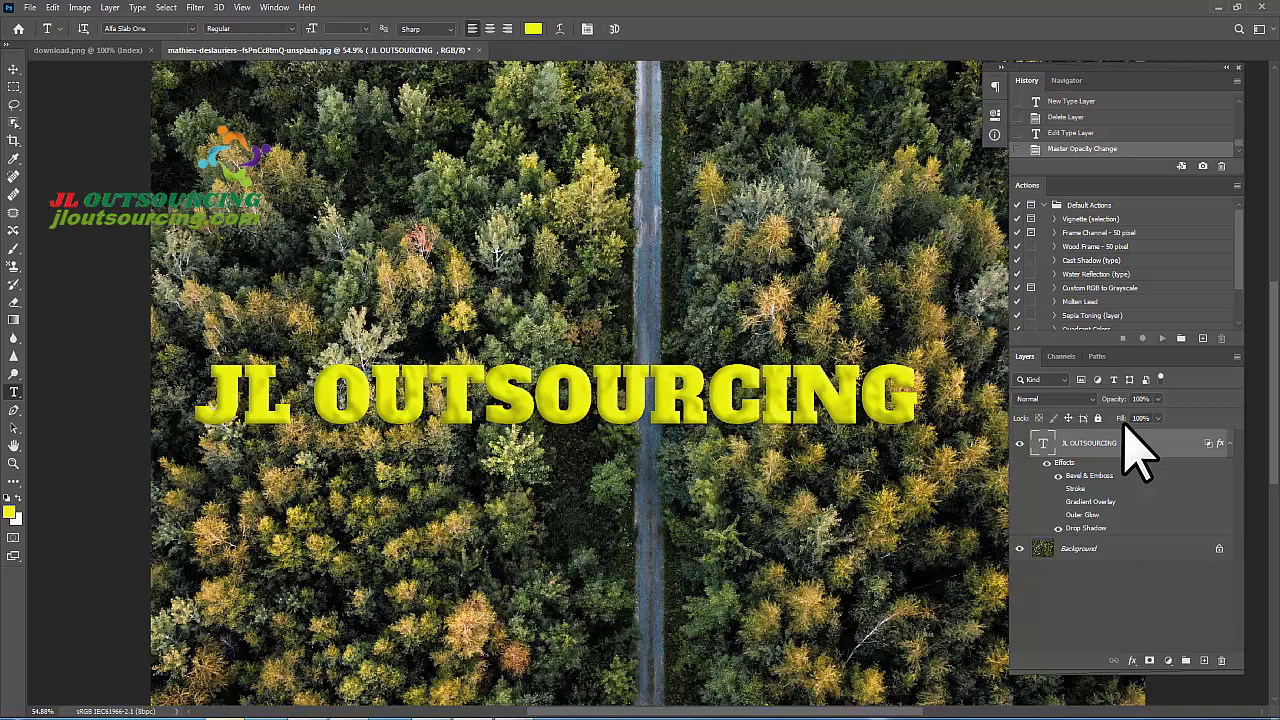
Reduce the fill of the JL OUTSOURCING text layer over the forest image while keeping its layer effects.
click(1158, 419)
drag(1158, 437, 1110, 437)
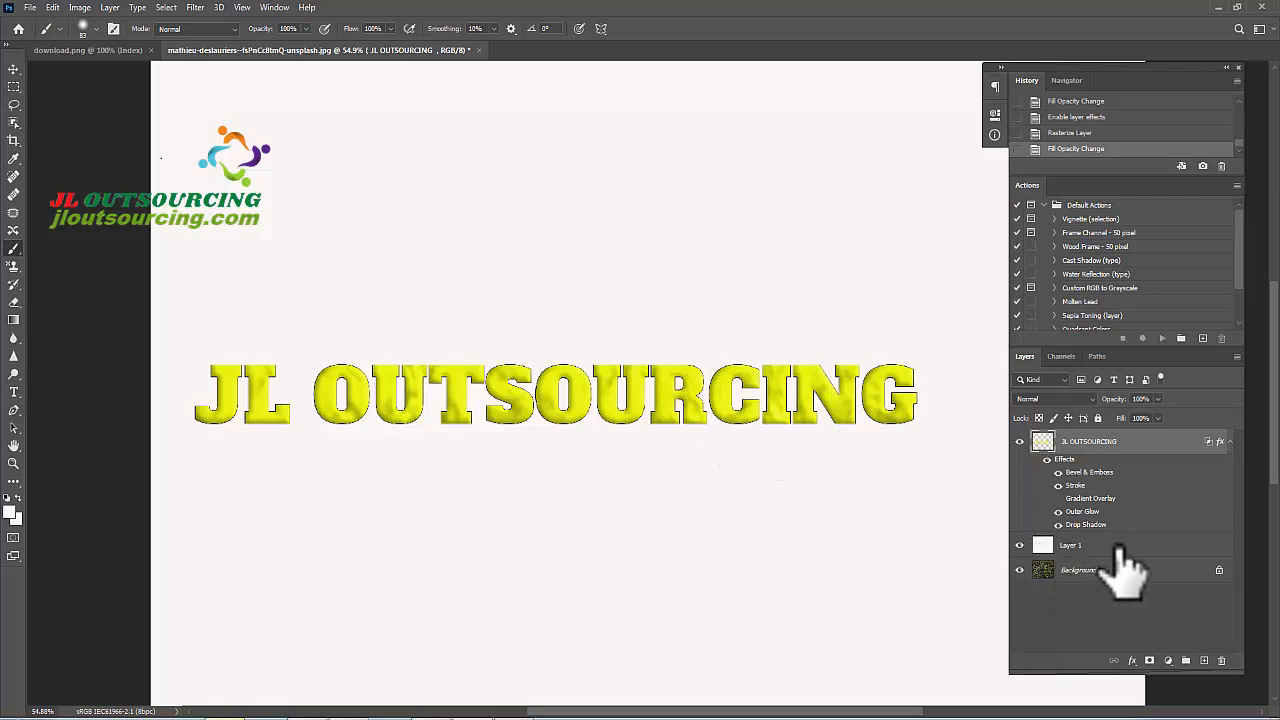
Reduce the JL OUTSOURCING layer's fill to its minimum over the white layer, and lower its opacity to 0% for comparison.
click(1157, 418)
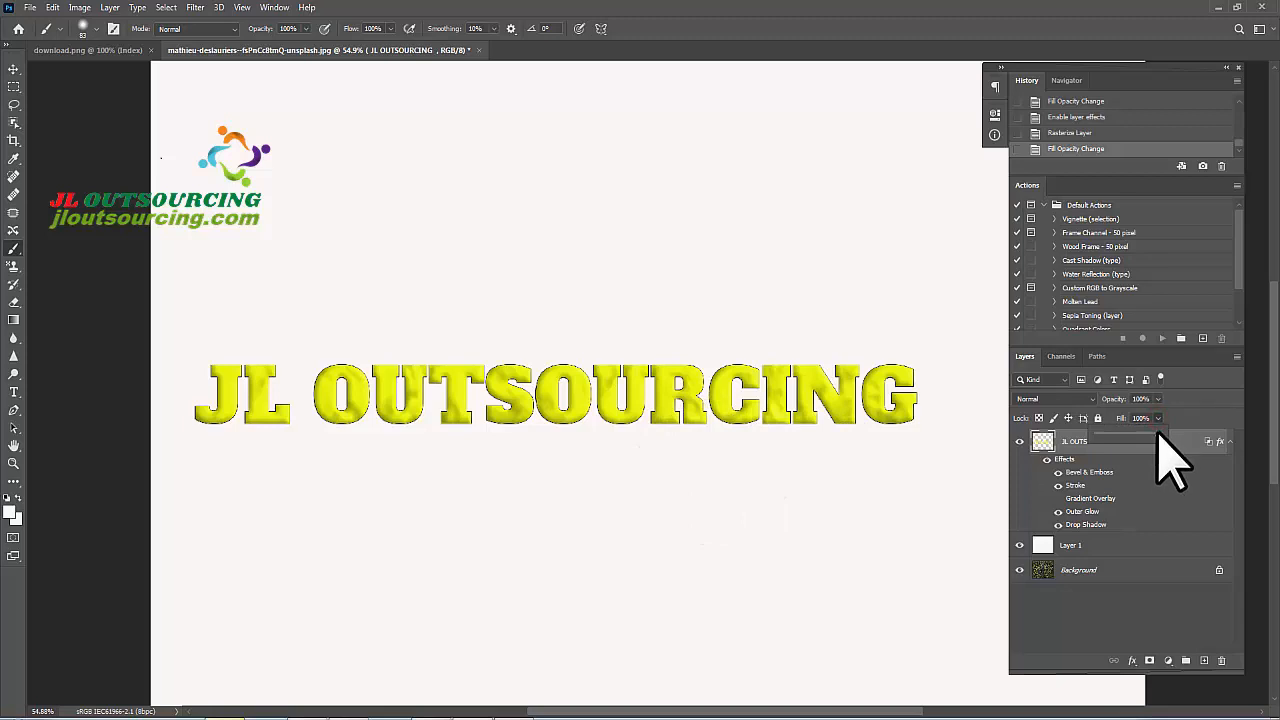
drag(1157, 432, 1098, 432)
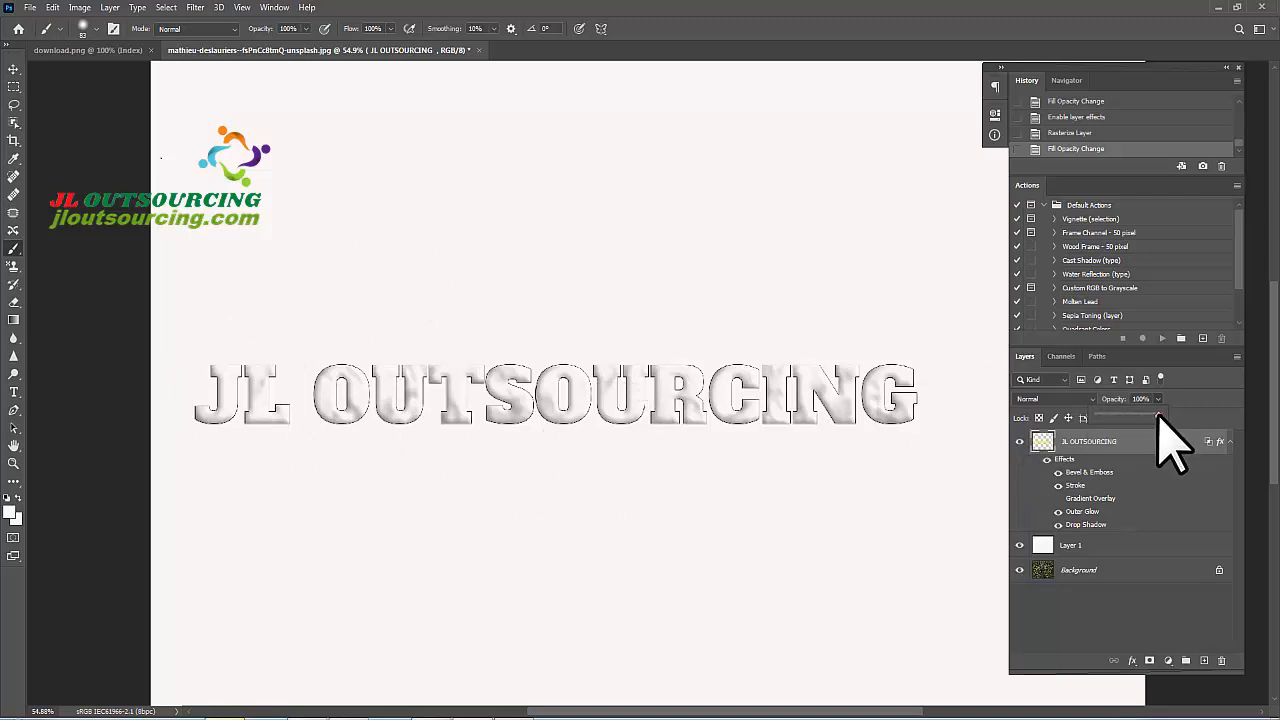
click(1158, 417)
drag(1158, 417, 1096, 417)
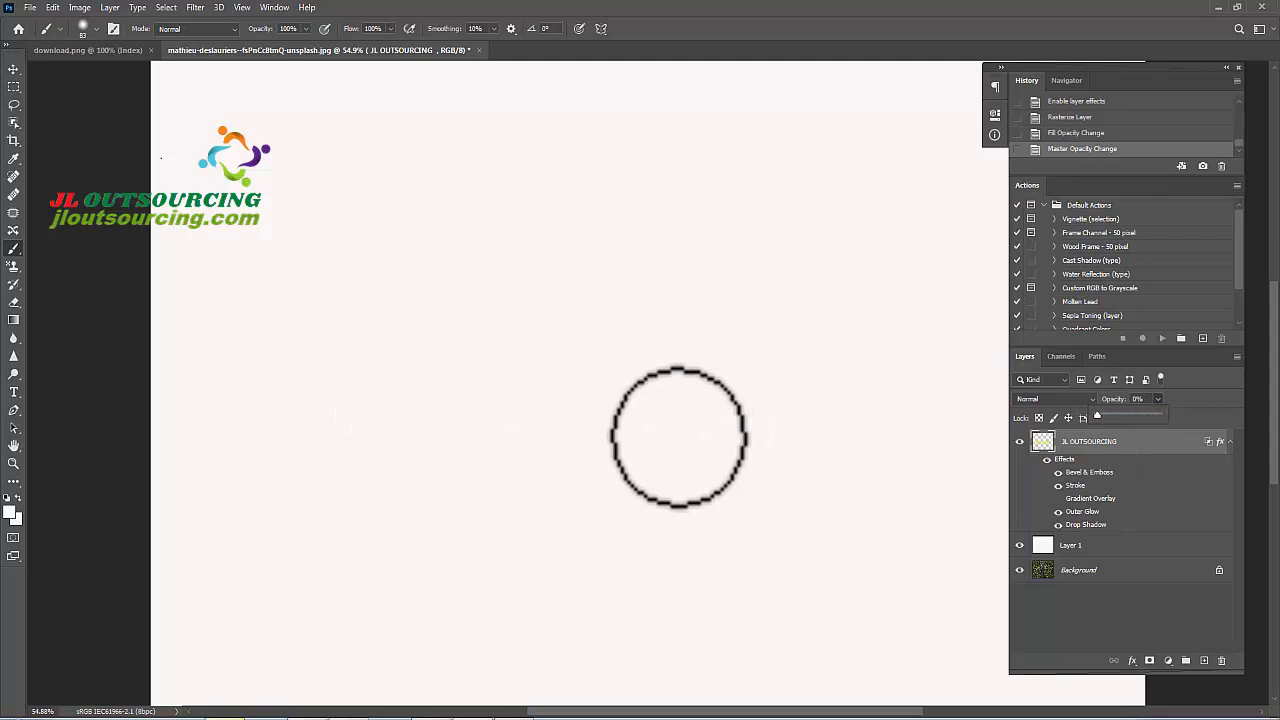